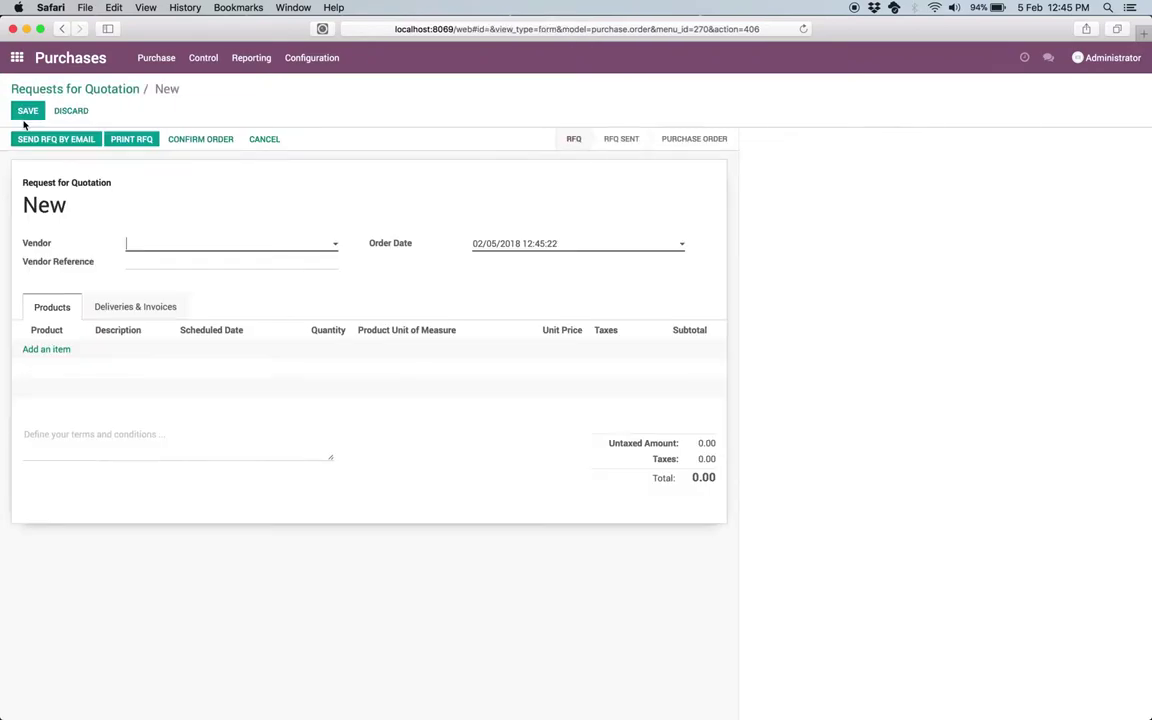
- Fill the request for quotation with vendor Default Supplier and a Raw Plastic line of quantity 2 in 12 X 8 Sqft
left_click(237, 251)
left_click(237, 264)
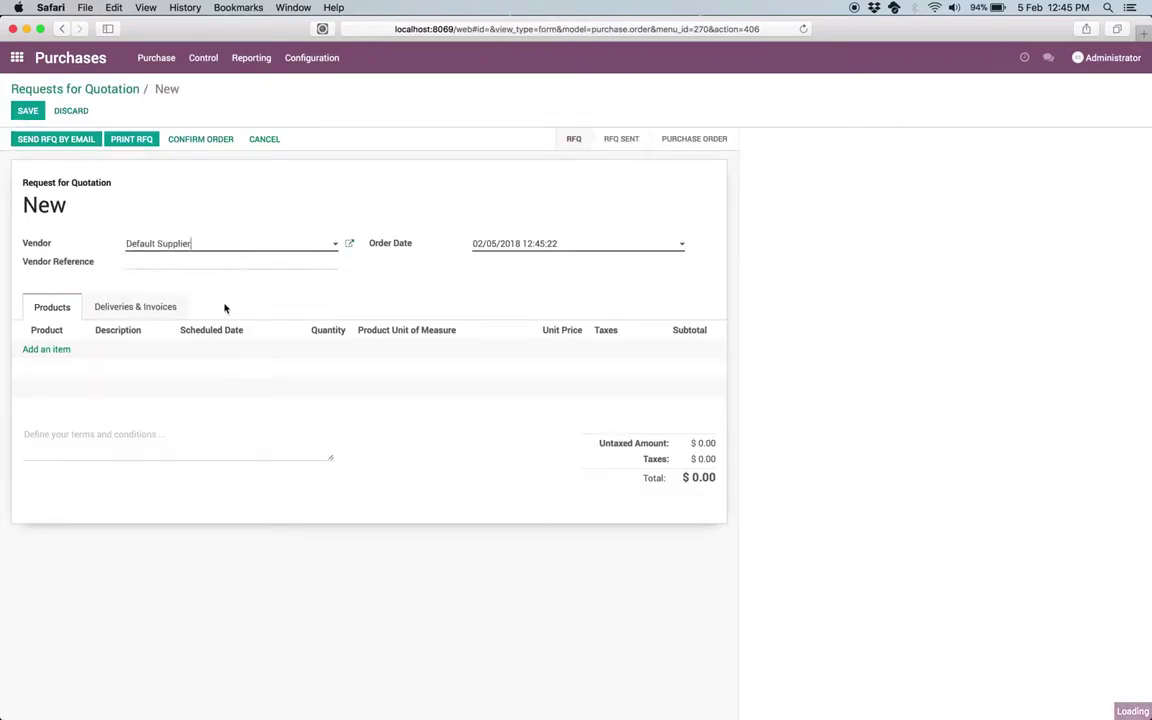
left_click(58, 352)
left_click(77, 355)
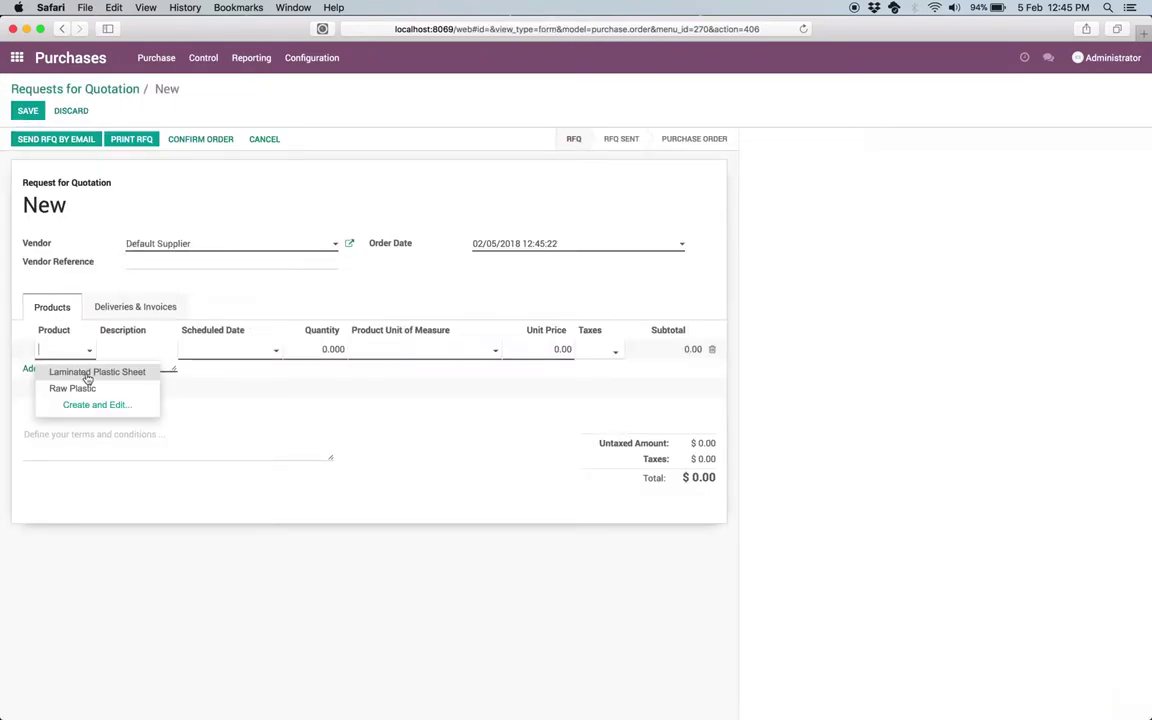
left_click(87, 388)
key("Tab")
key("Tab")
key("Tab")
type("2")
key("Tab")
left_click(386, 354)
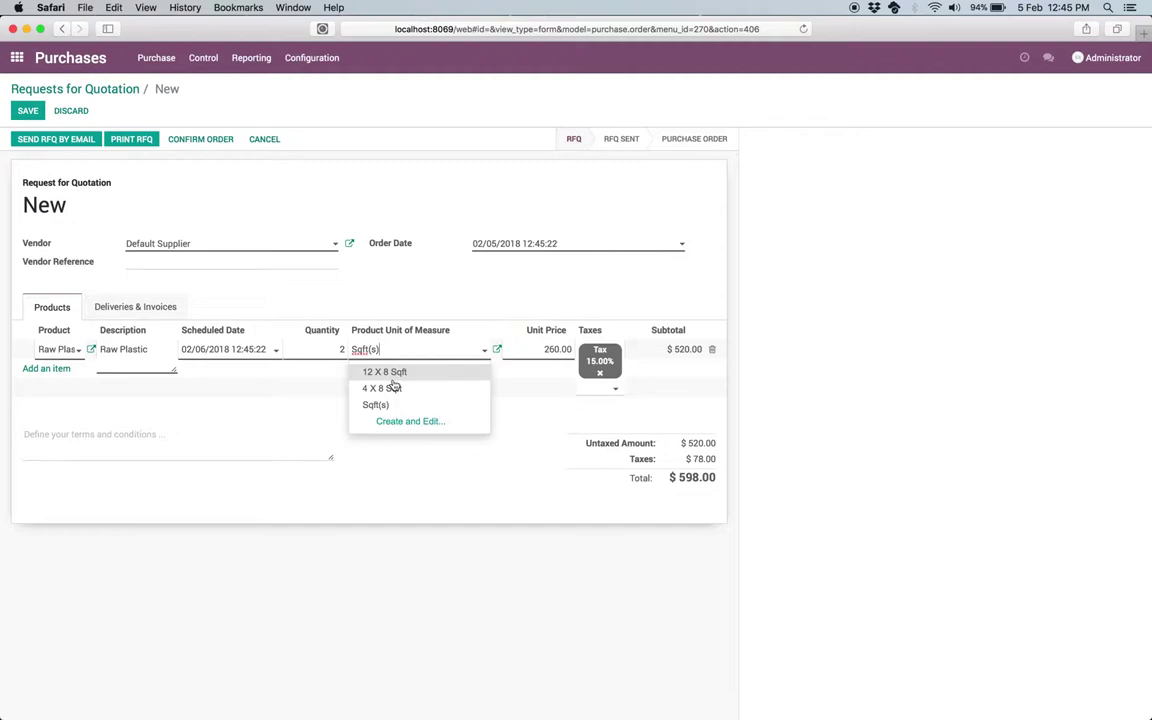
left_click(385, 372)
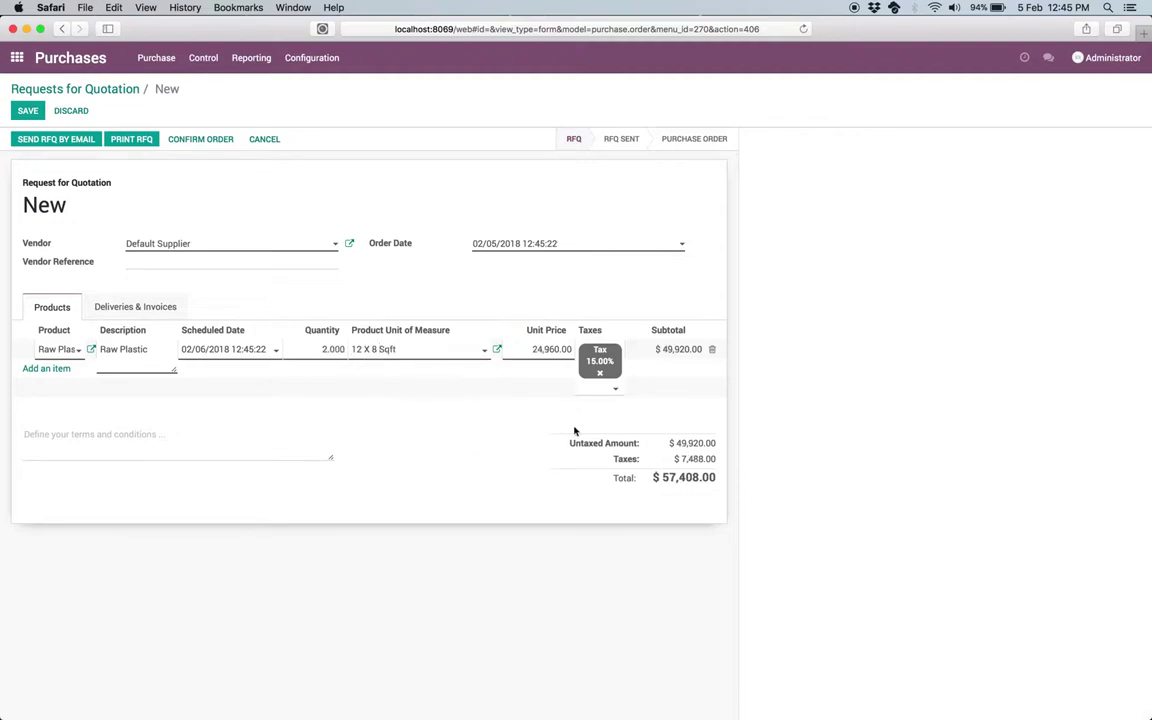
left_click(944, 432)
- Save and confirm the purchase order, and open its product receipt
left_click(27, 111)
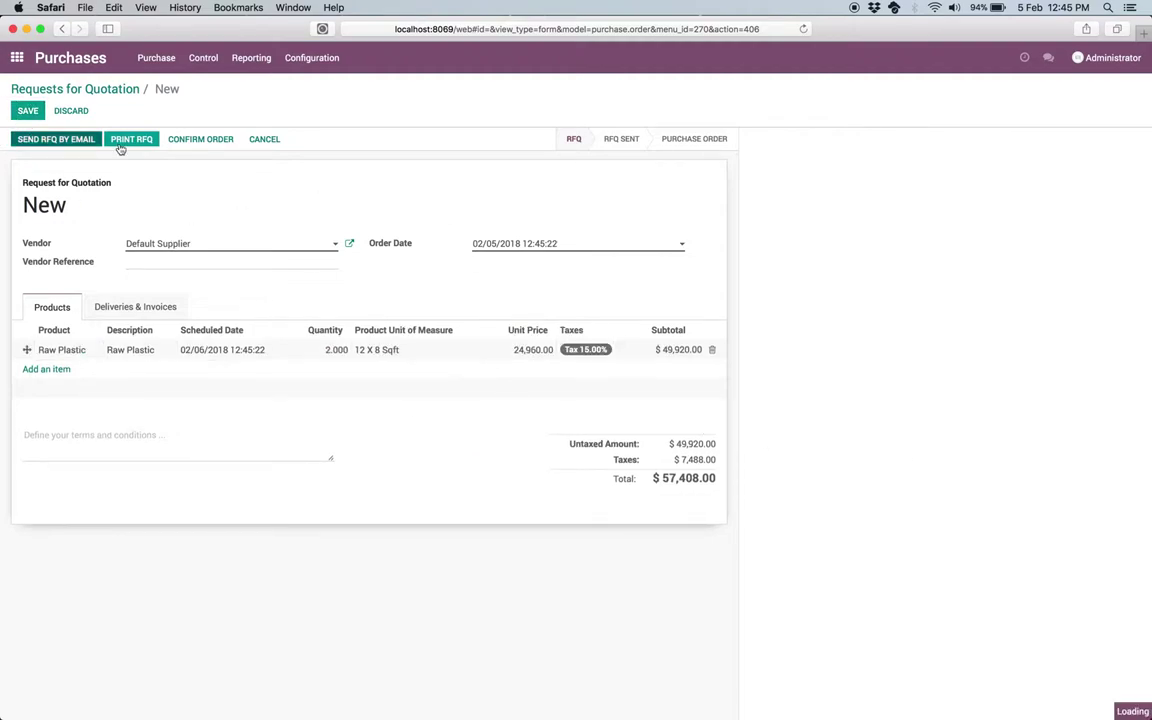
left_click(208, 145)
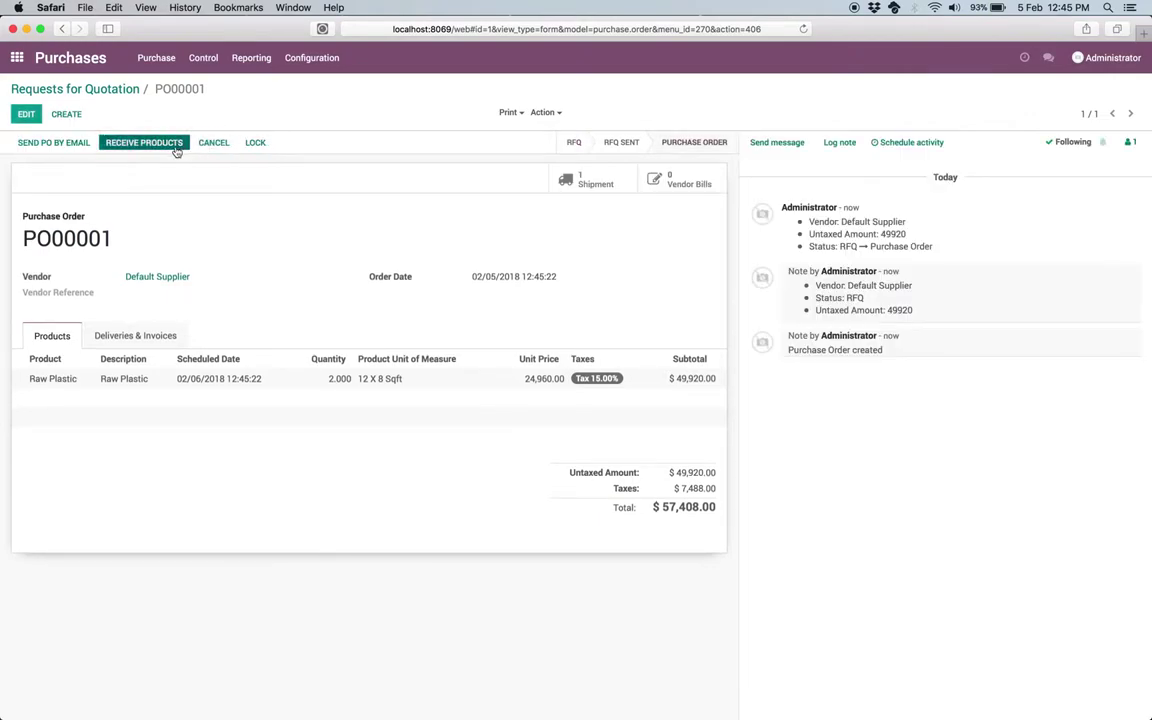
left_click(172, 144)
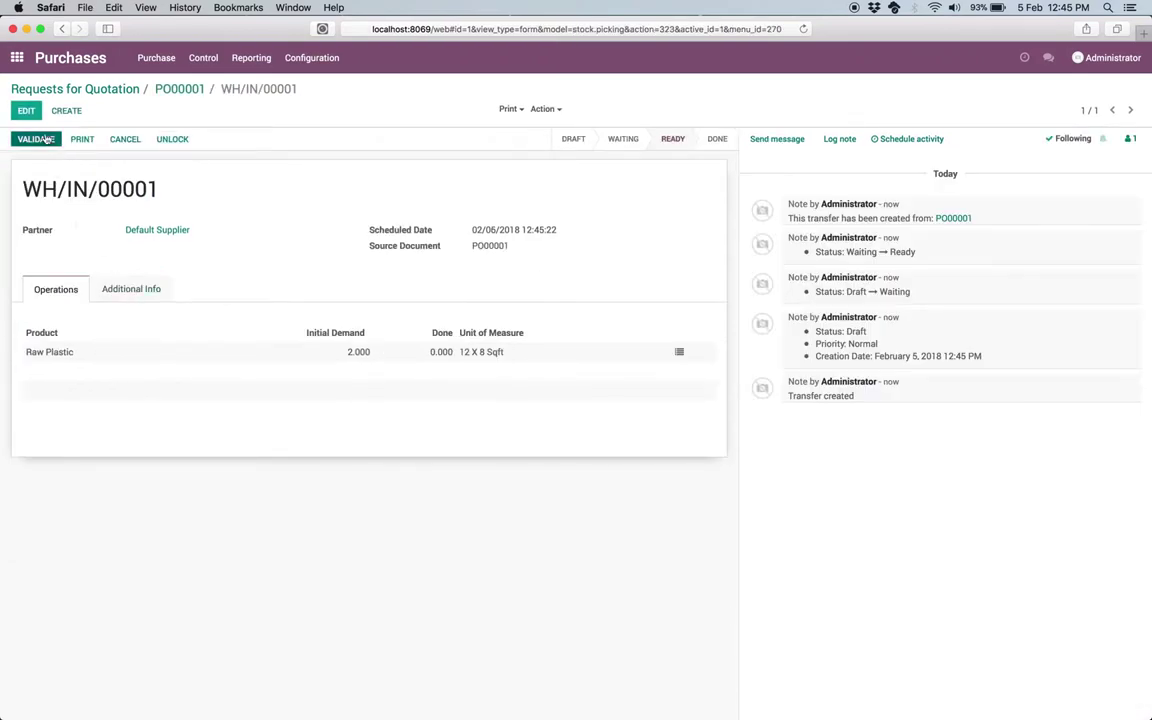
- In the receipt's detailed operations for Raw Plastic, enter lot SR/001 with a done quantity of 1
left_click(680, 354)
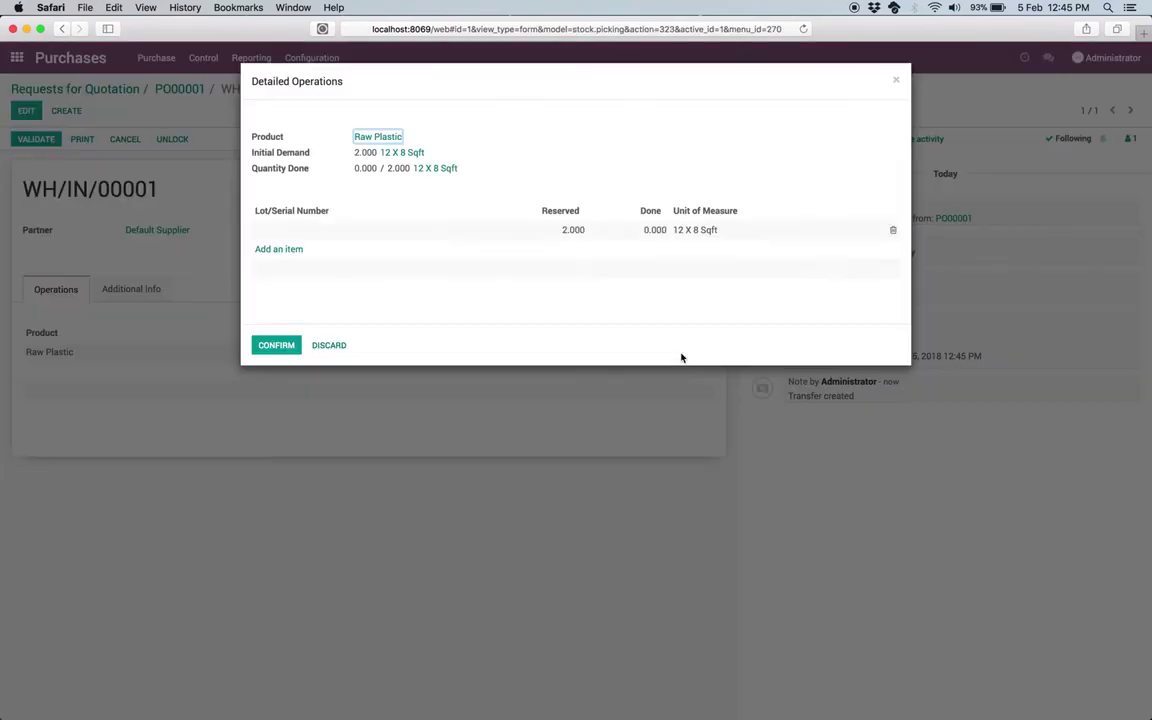
left_click(297, 231)
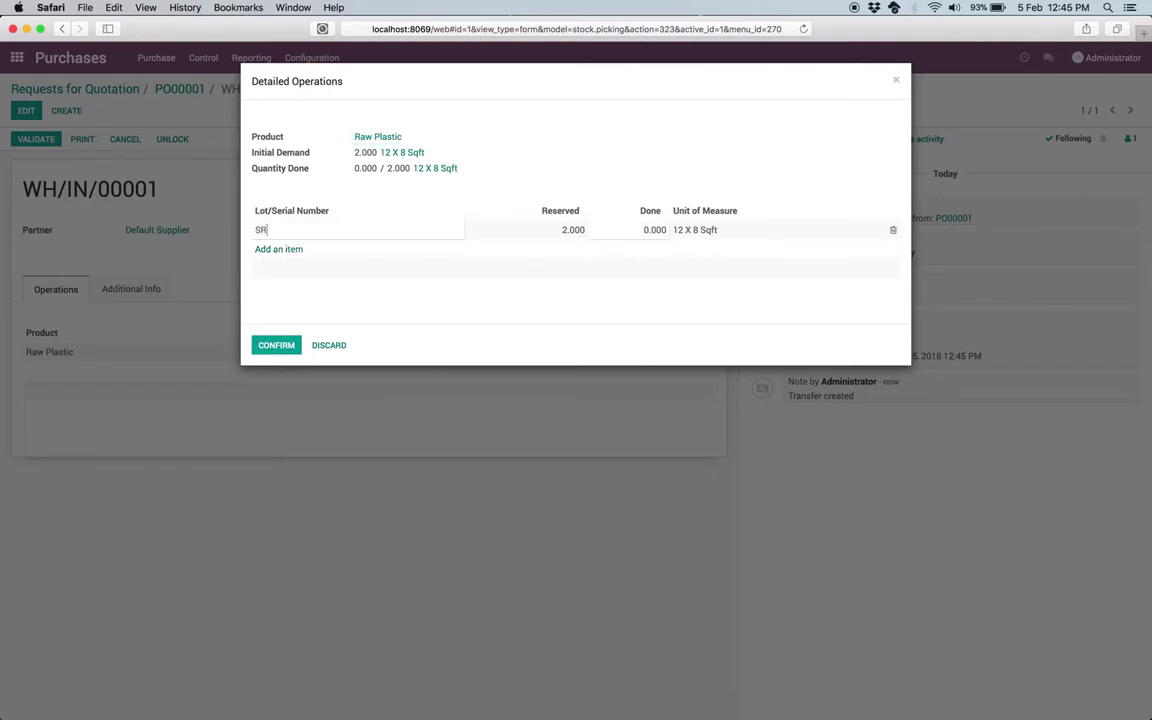
key("Tab")
type("1")
key("Return")
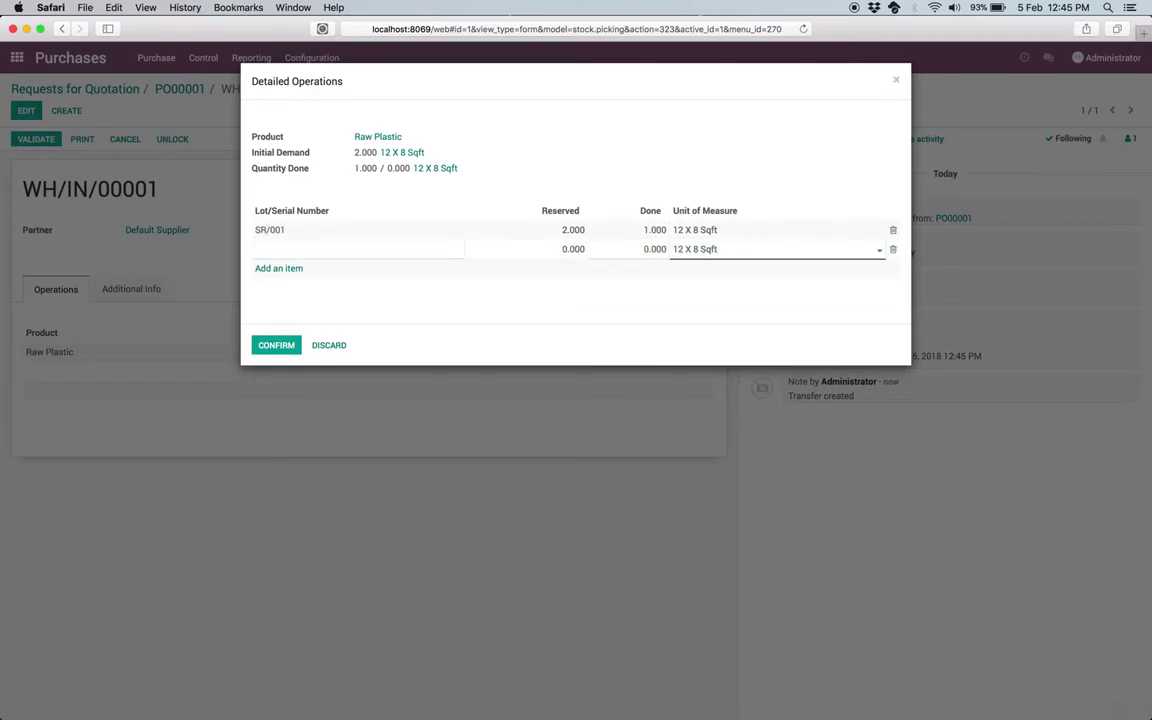
- Add a second lot, SR/002, with a done quantity of 1 and validate the receipt
left_click(655, 249)
type("1")
left_click(394, 296)
left_click(265, 347)
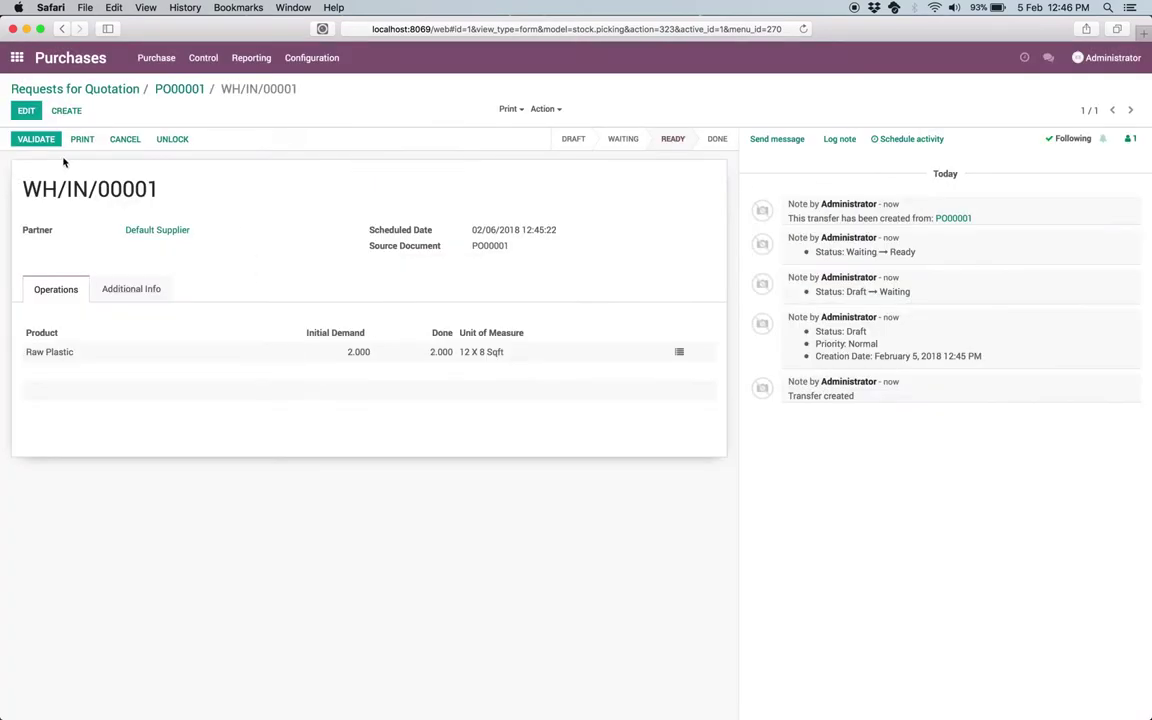
left_click(48, 146)
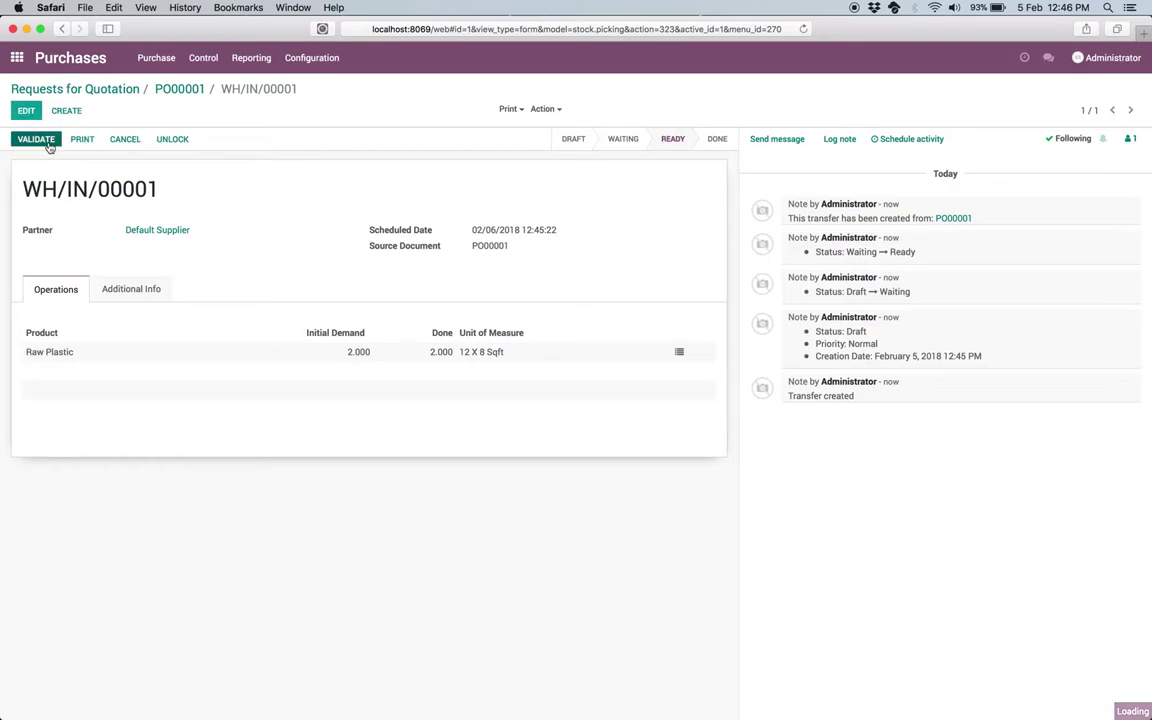
- Open the inventory report and expand Raw Plastic in WH/Stock to examine the on-hand quantity of each lot
left_click(182, 90)
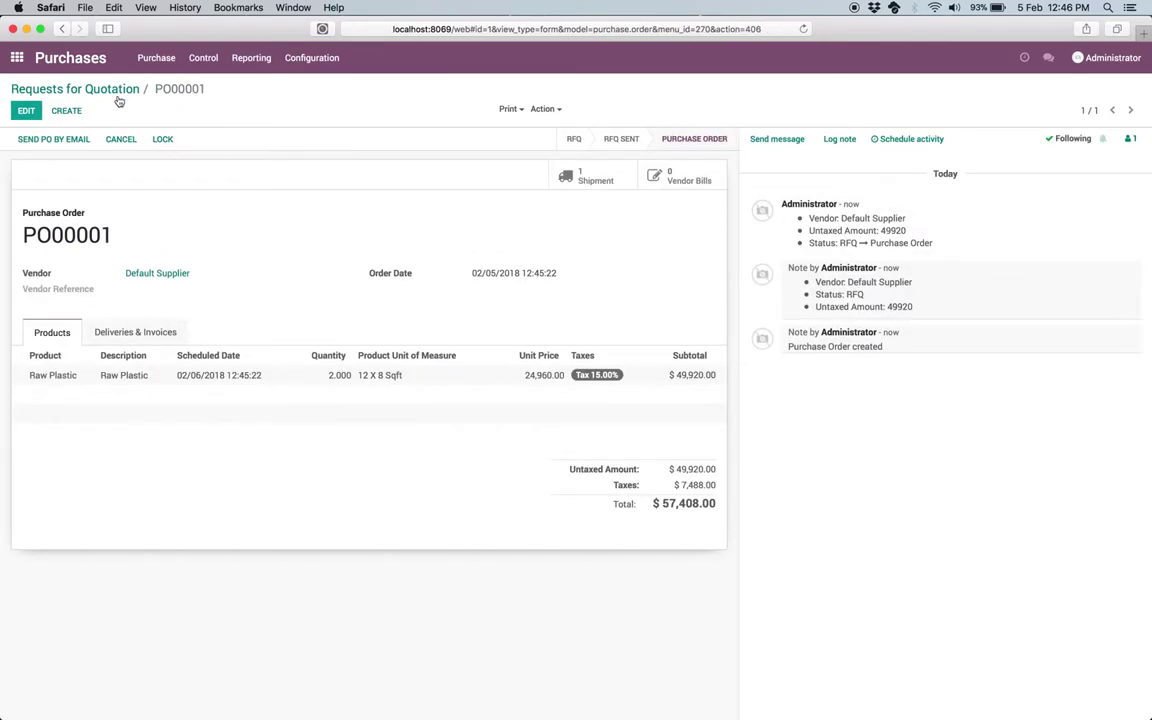
left_click(60, 91)
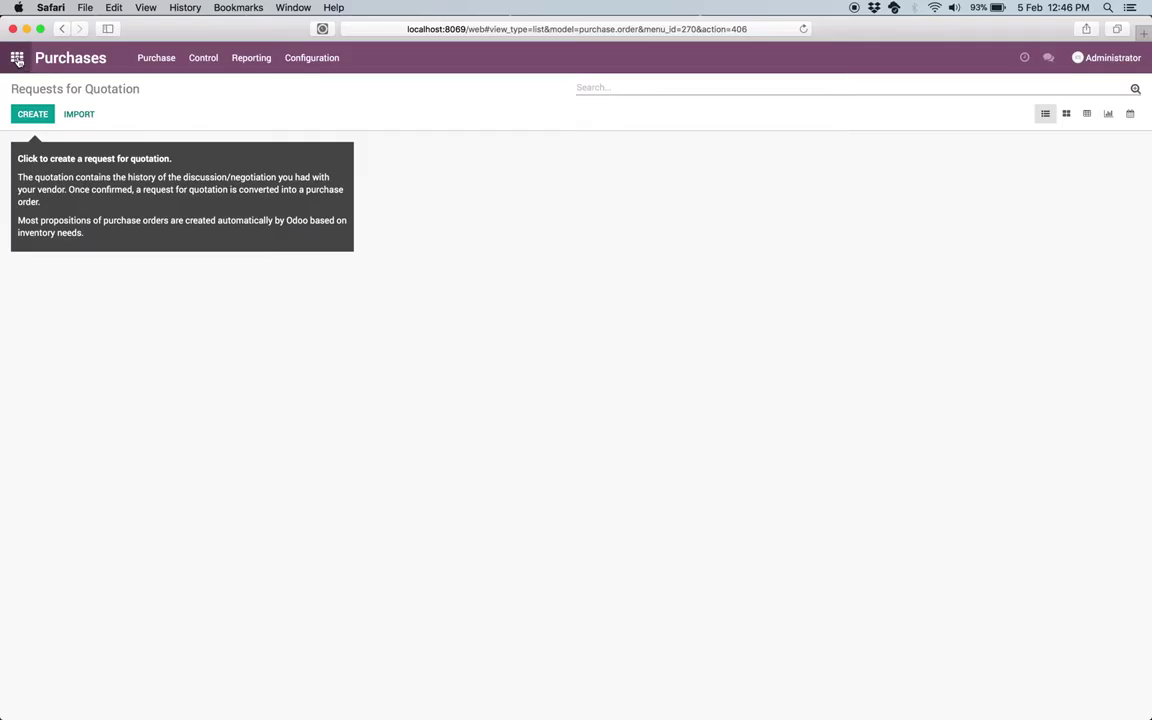
left_click(17, 60)
left_click(620, 262)
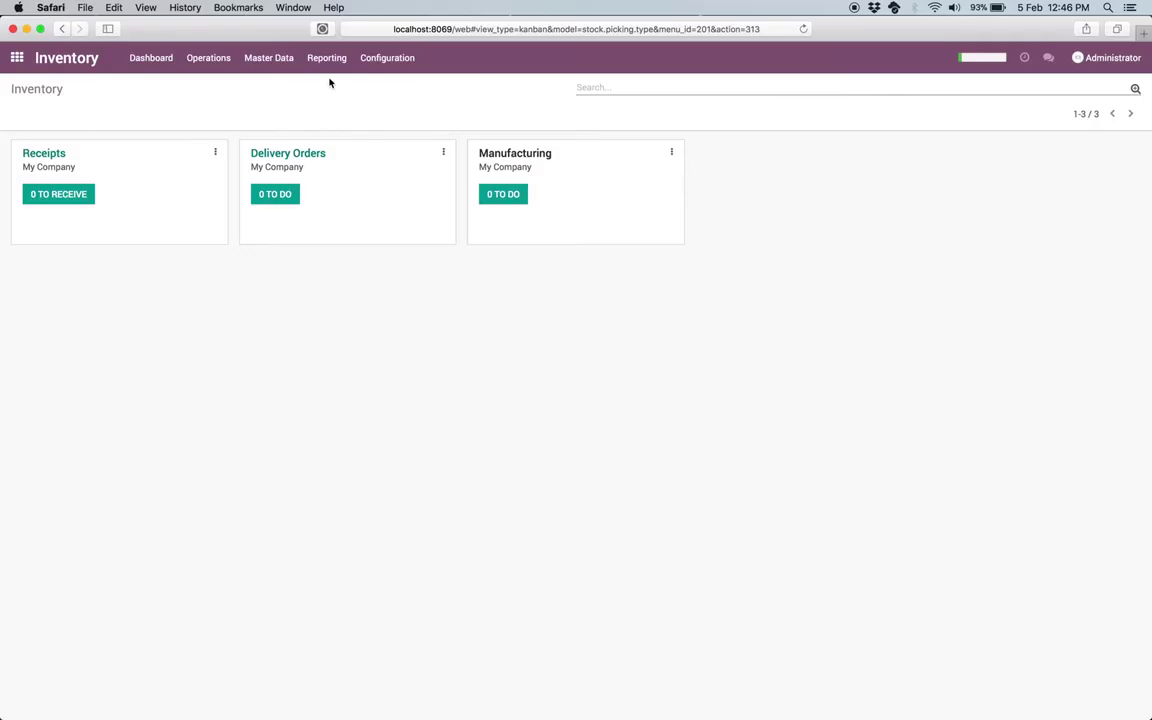
left_click(327, 58)
left_click(329, 87)
left_click(337, 215)
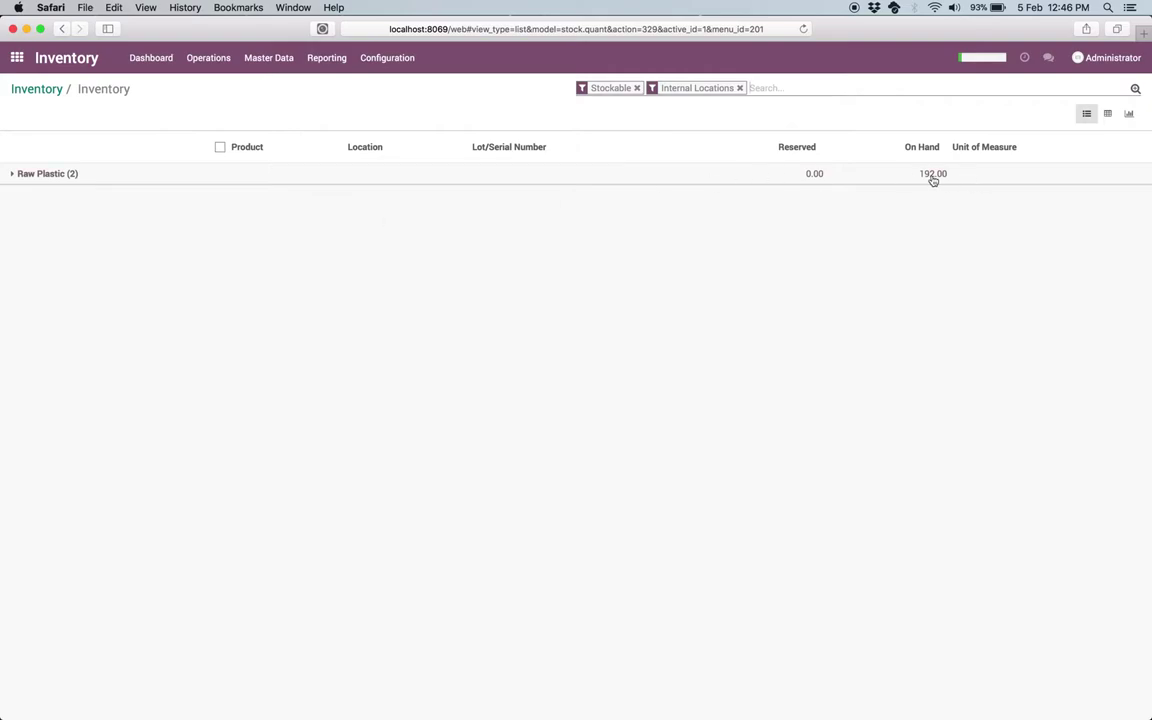
left_click(930, 175)
left_click(185, 195)
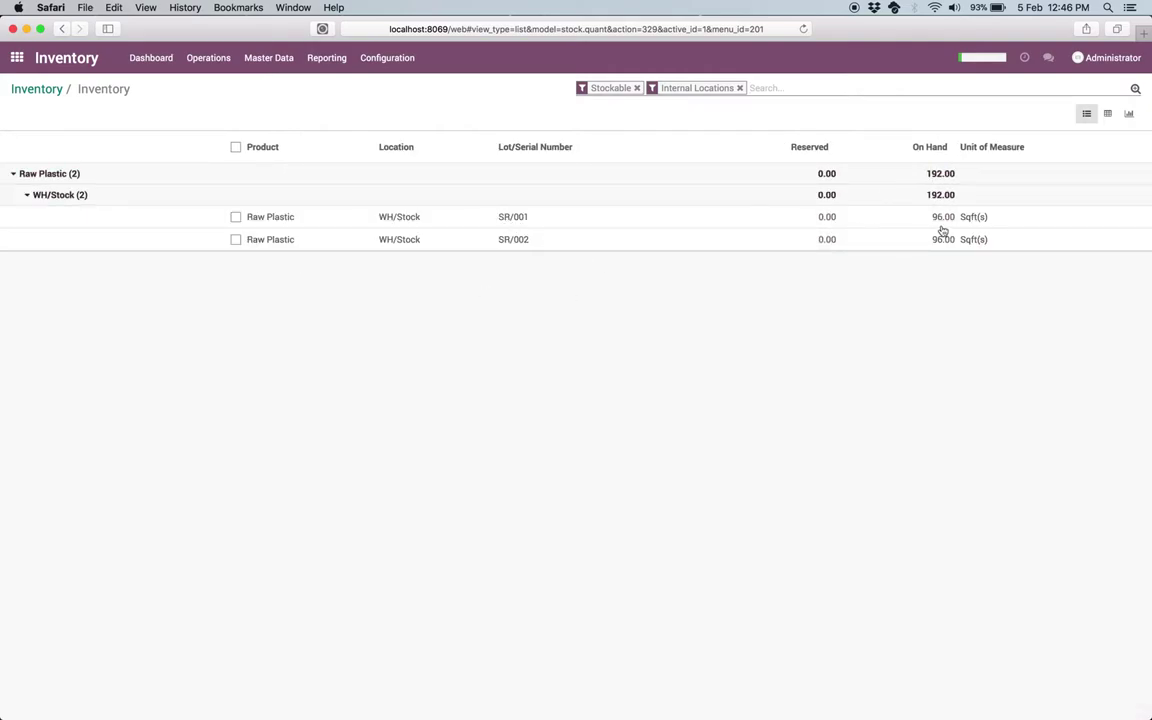
- Create and save a manufacturing order for Laminated Plastic Sheet with quantity 1 in the 4 X 8 Sqft unit
left_click(17, 57)
left_click(721, 220)
left_click(34, 114)
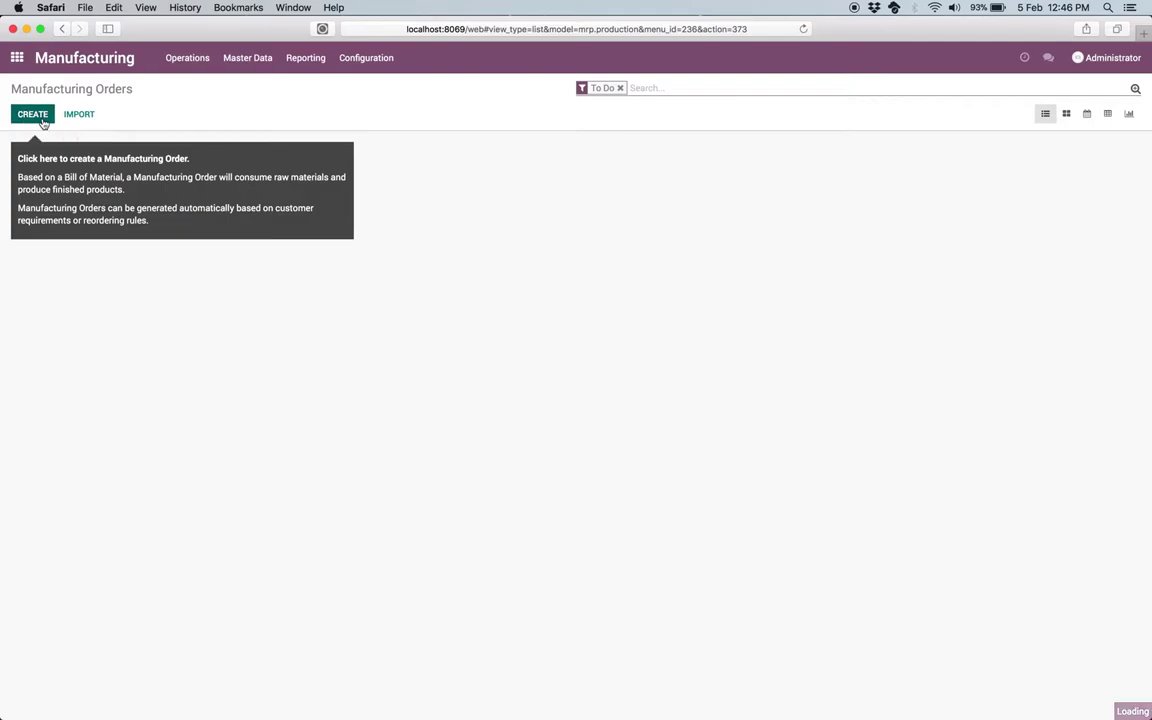
left_click(294, 230)
left_click(200, 250)
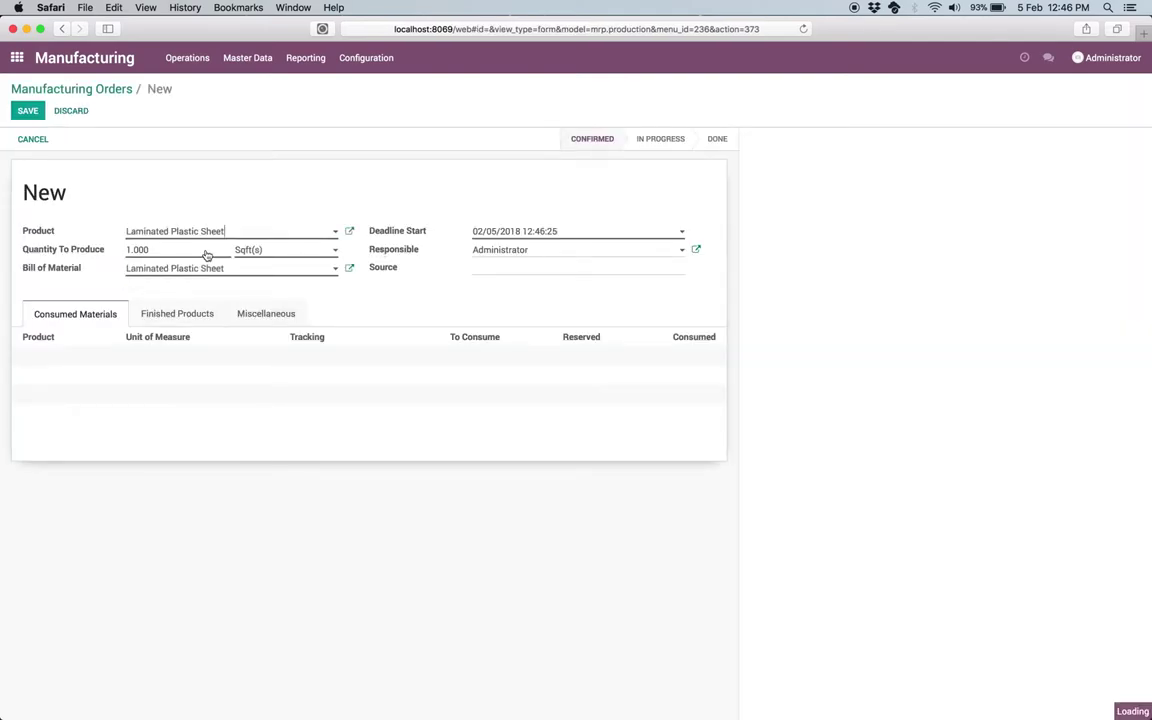
left_click(281, 257)
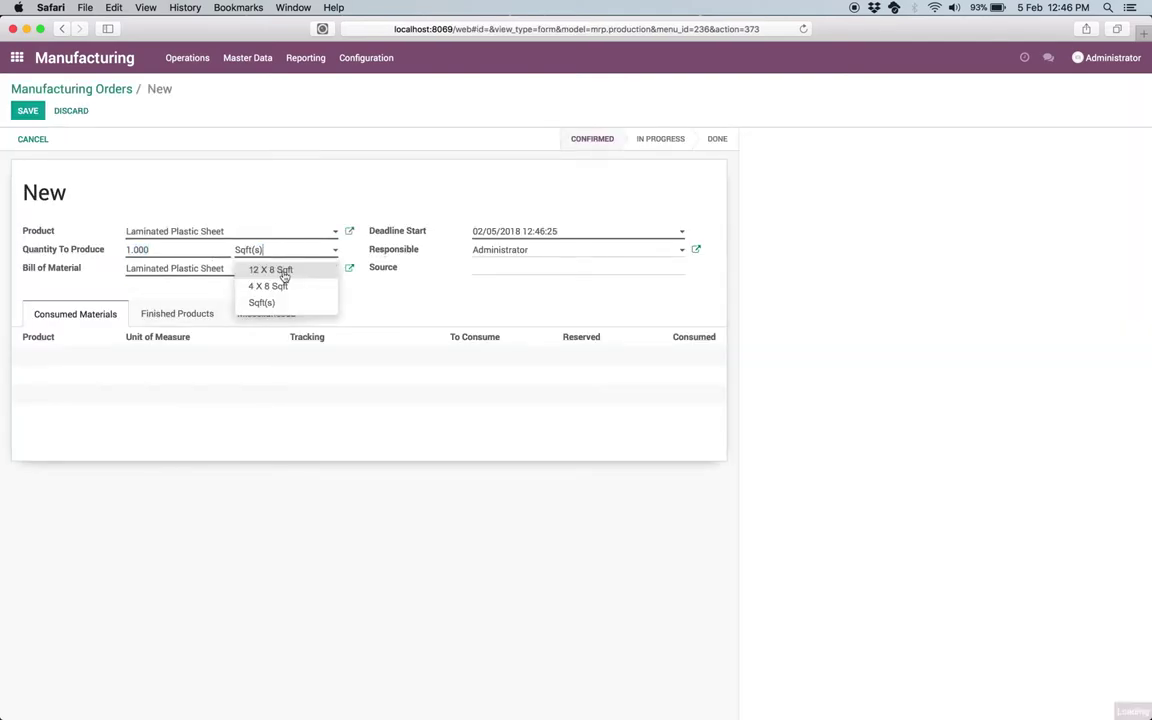
left_click(283, 286)
key("Tab")
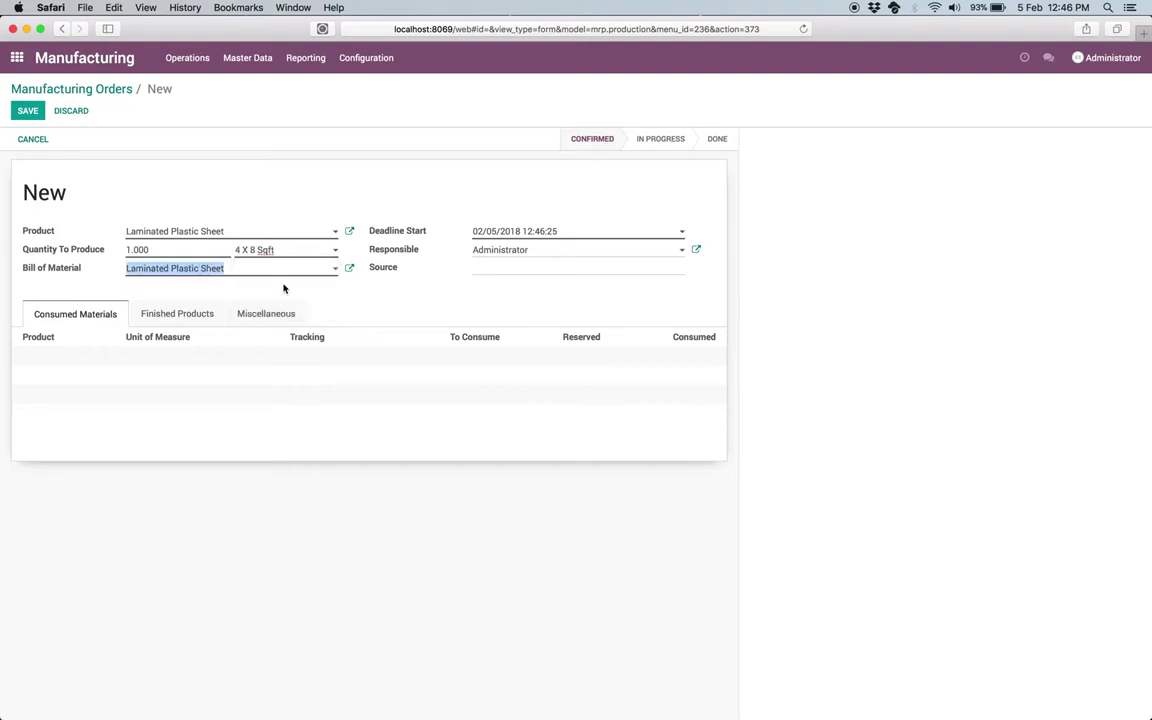
left_click(26, 114)
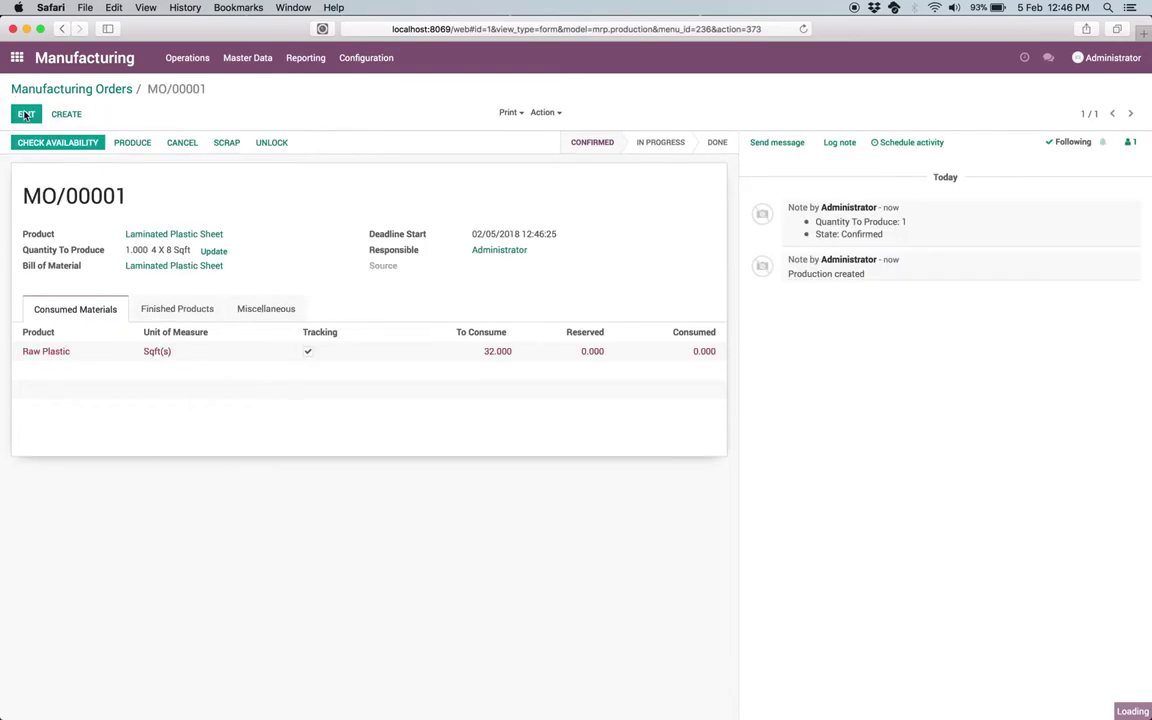
- Check availability on the manufacturing order to reserve Raw Plastic, and examine the lot details of the consumed material
left_click(482, 356)
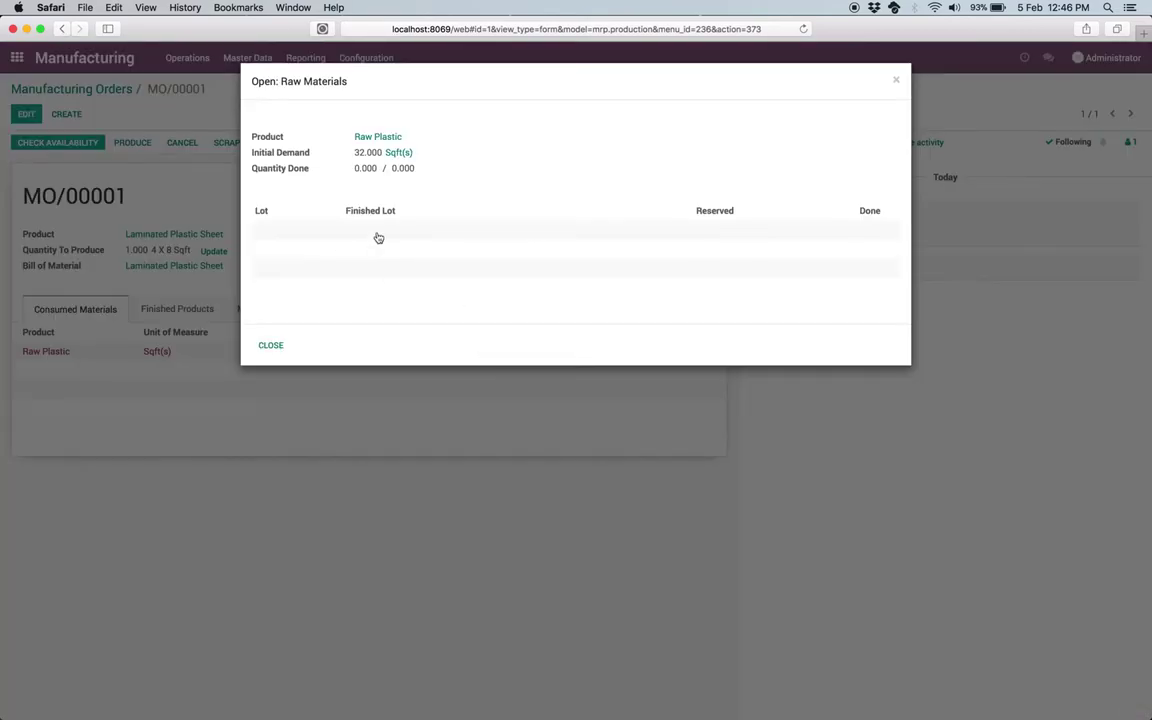
key("Escape")
left_click(45, 148)
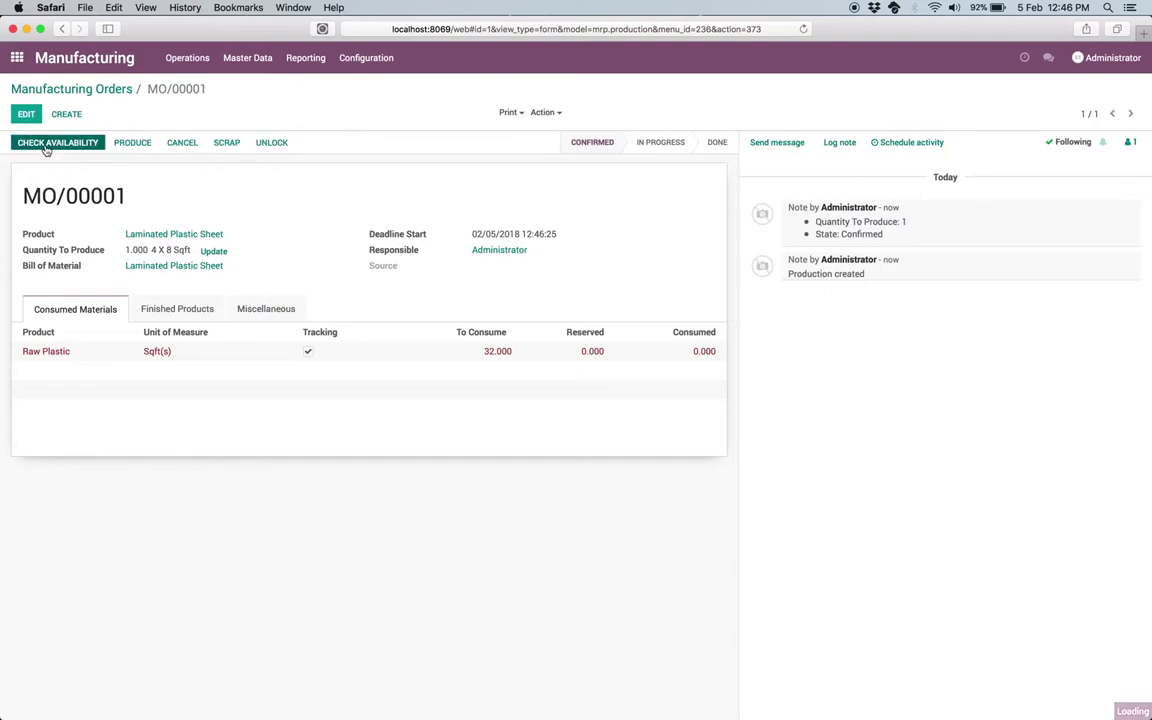
left_click(540, 358)
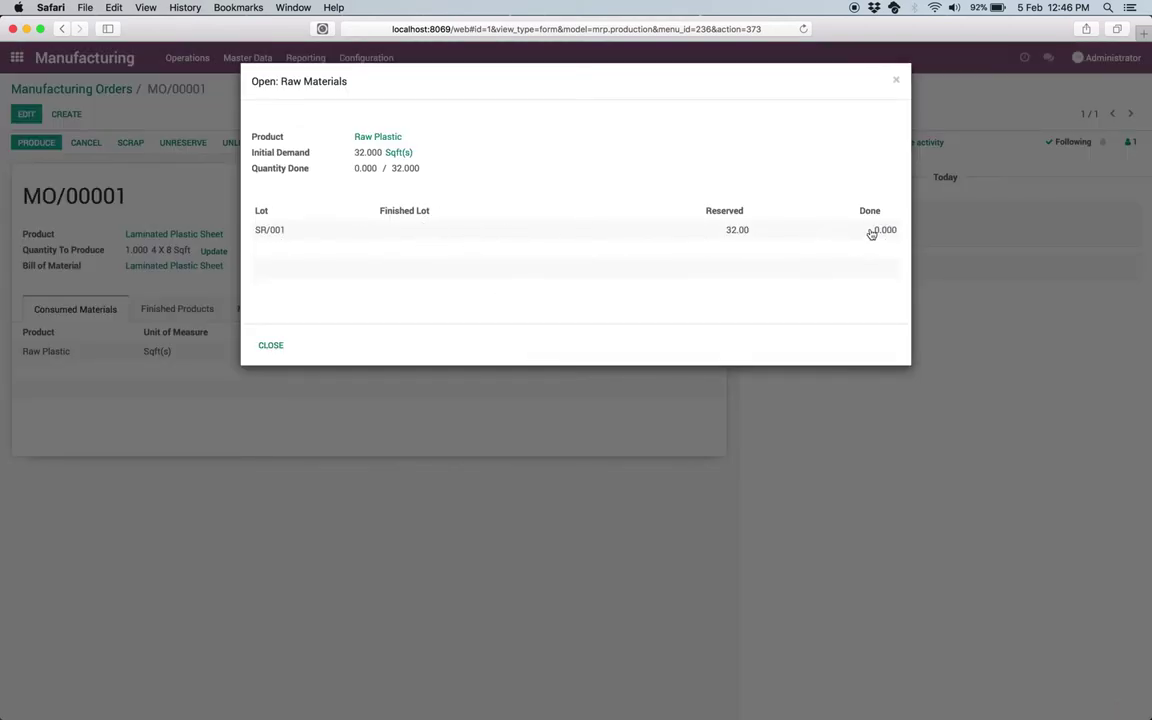
key("Escape")
- Record production of 1 Laminated Plastic Sheet under new lot FIN/001, consuming 96 Sqft of Raw Plastic from lot SR/001
left_click(38, 142)
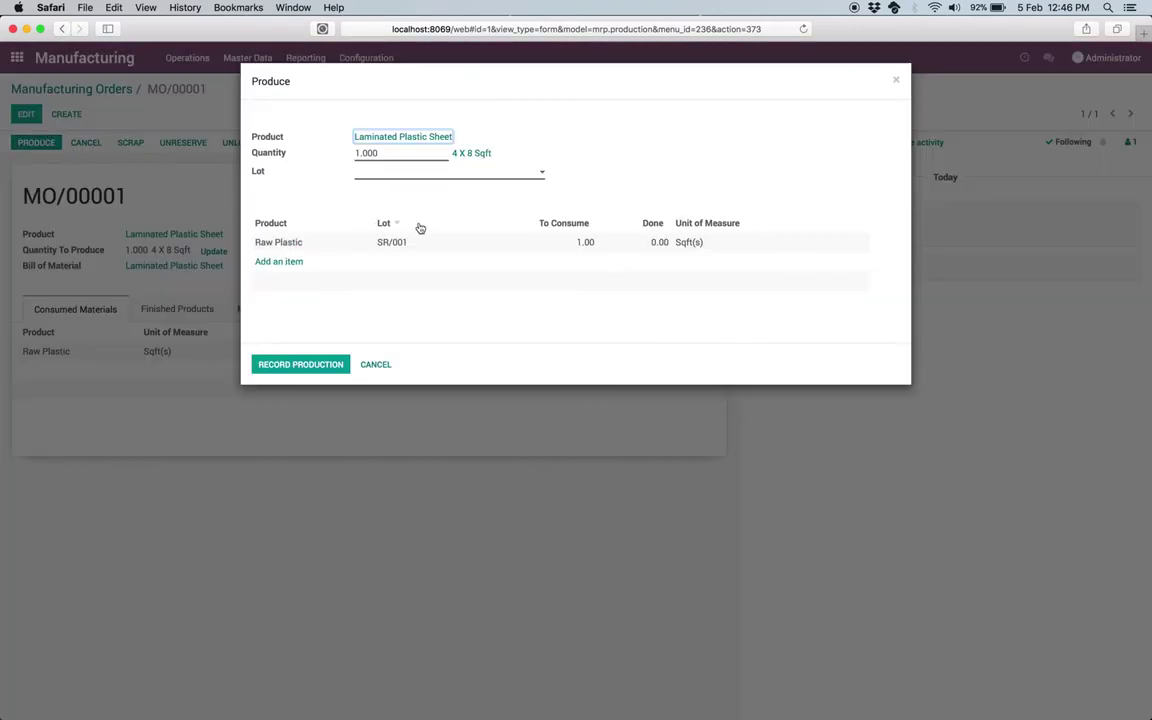
left_click(413, 178)
type("FIN/001")
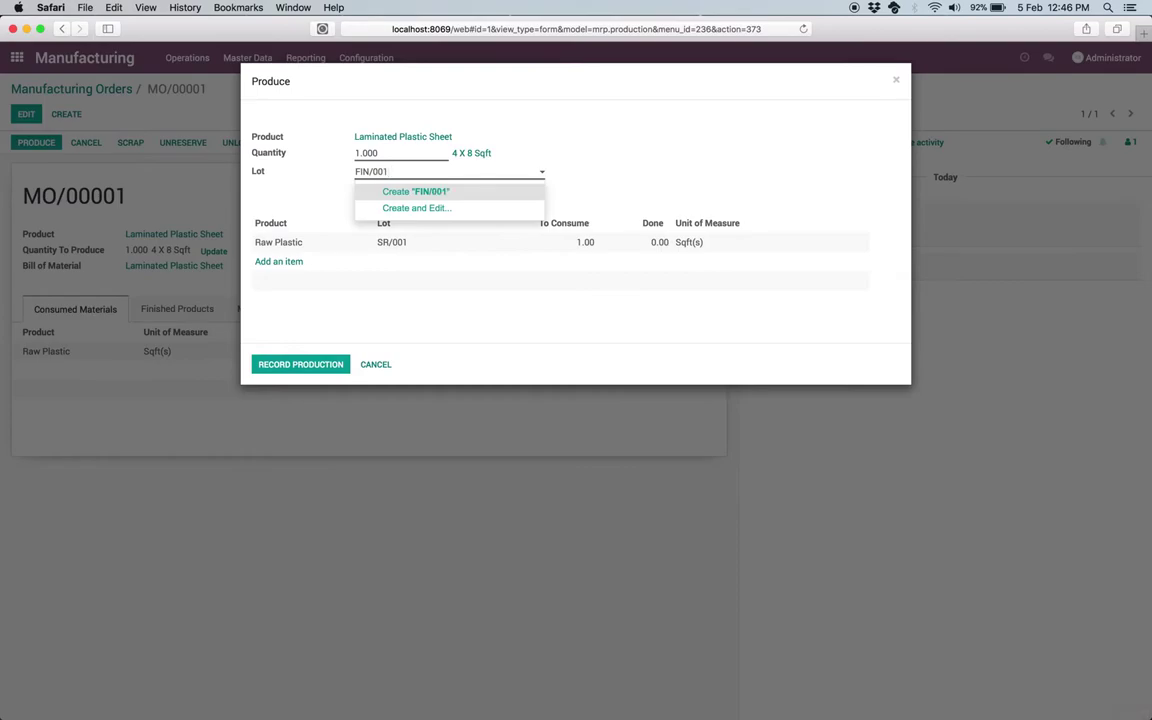
key("Return")
left_click(455, 244)
key("Tab")
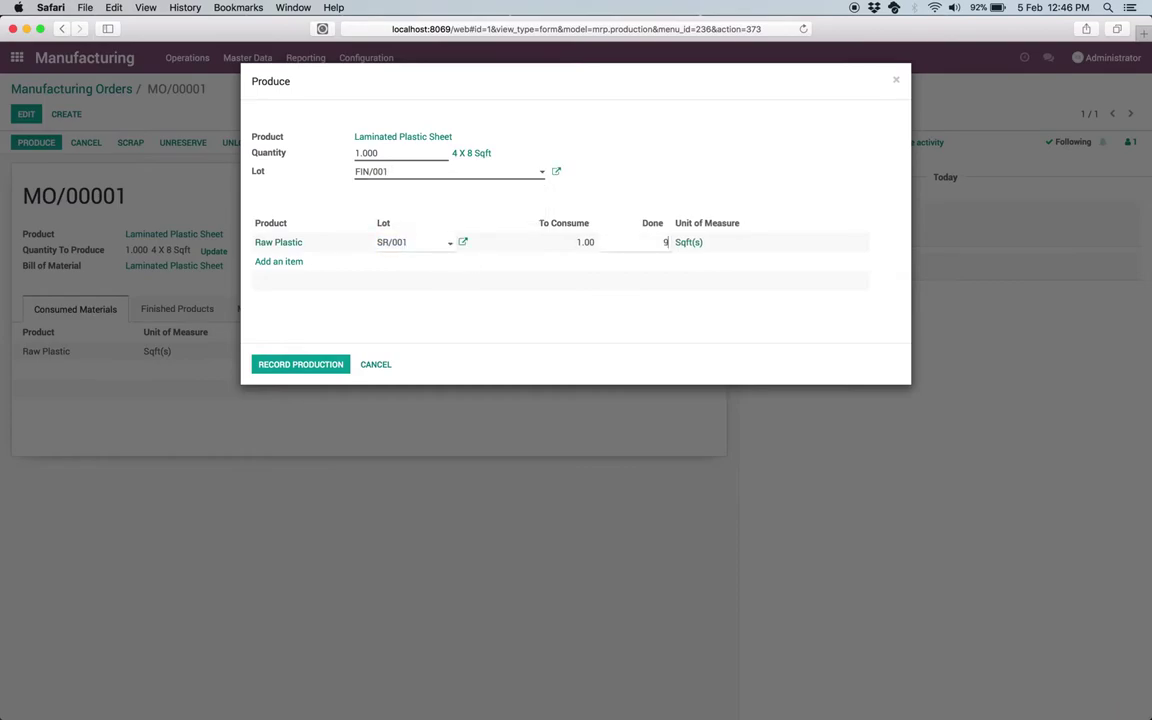
type("96")
left_click(657, 198)
left_click(300, 364)
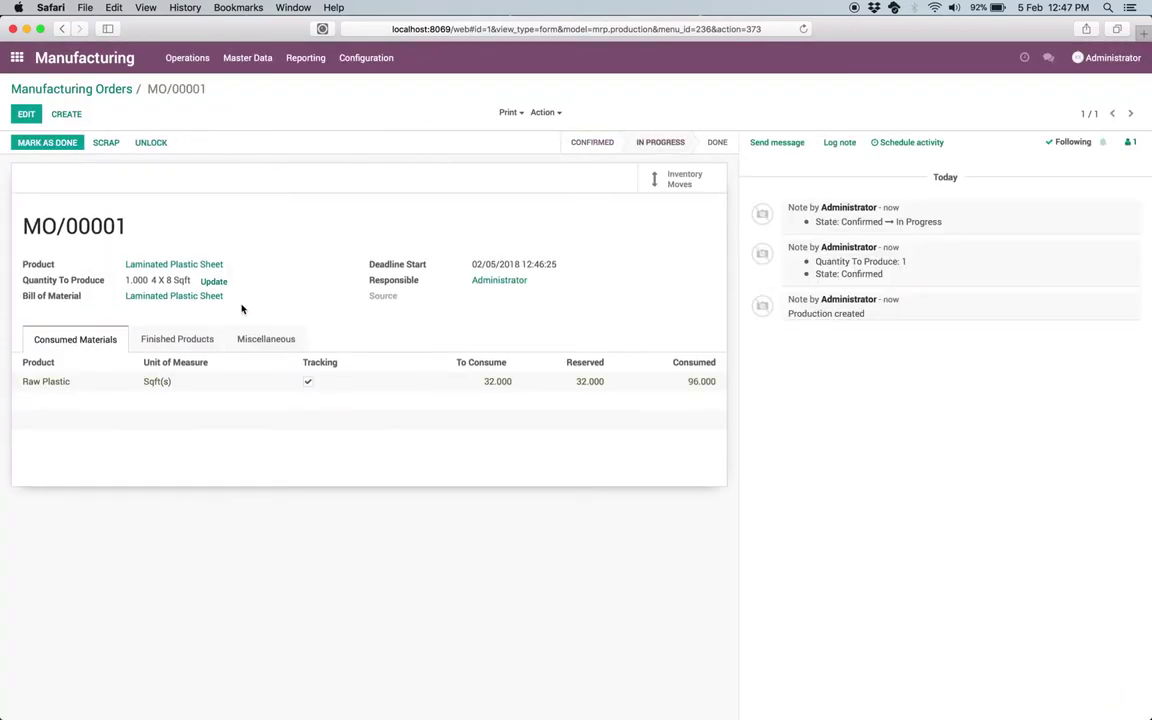
- Show the order's finished products, and unlock the order for editing
left_click(176, 340)
left_click(27, 114)
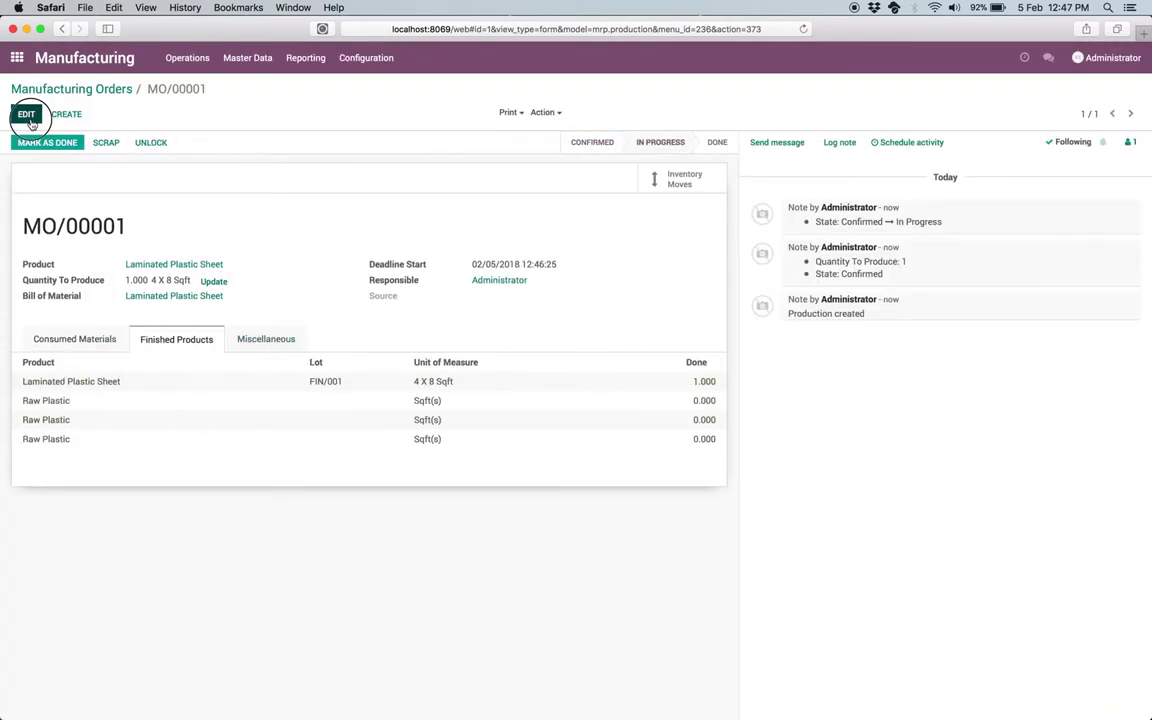
left_click(350, 411)
left_click(352, 411)
left_click(151, 143)
- Give the first Raw Plastic finished product new lot SR/003, unit 4 X 8 Sqft and done quantity 1
left_click(360, 410)
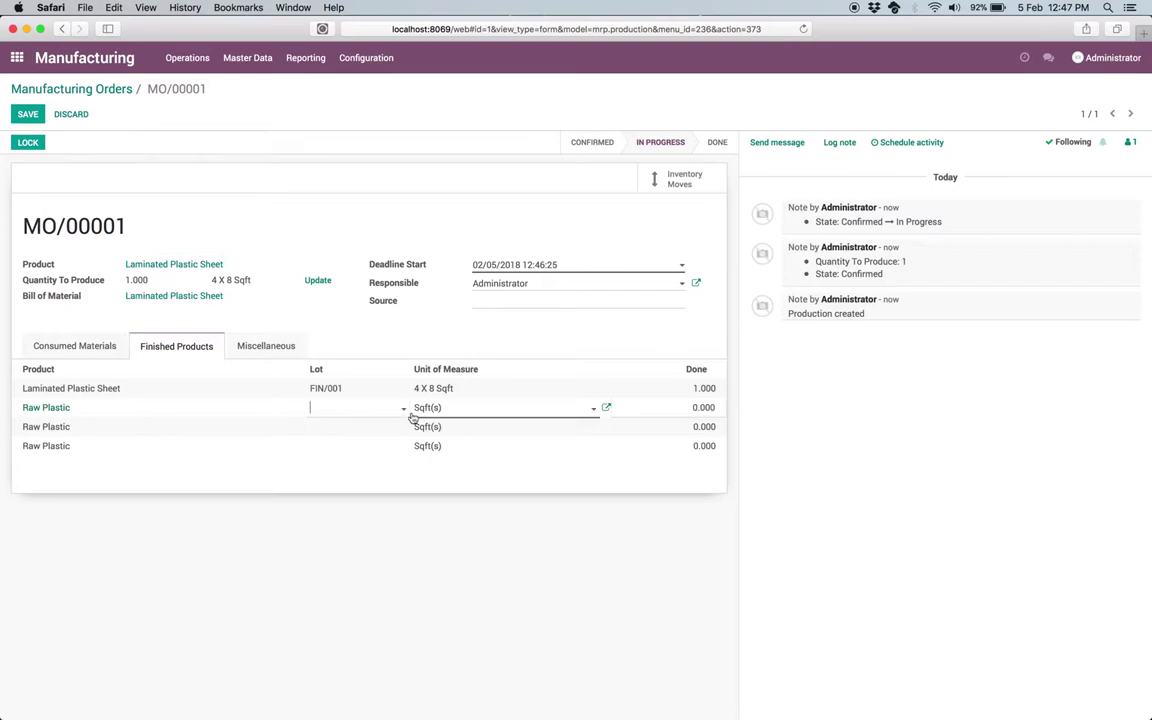
type("SR/003")
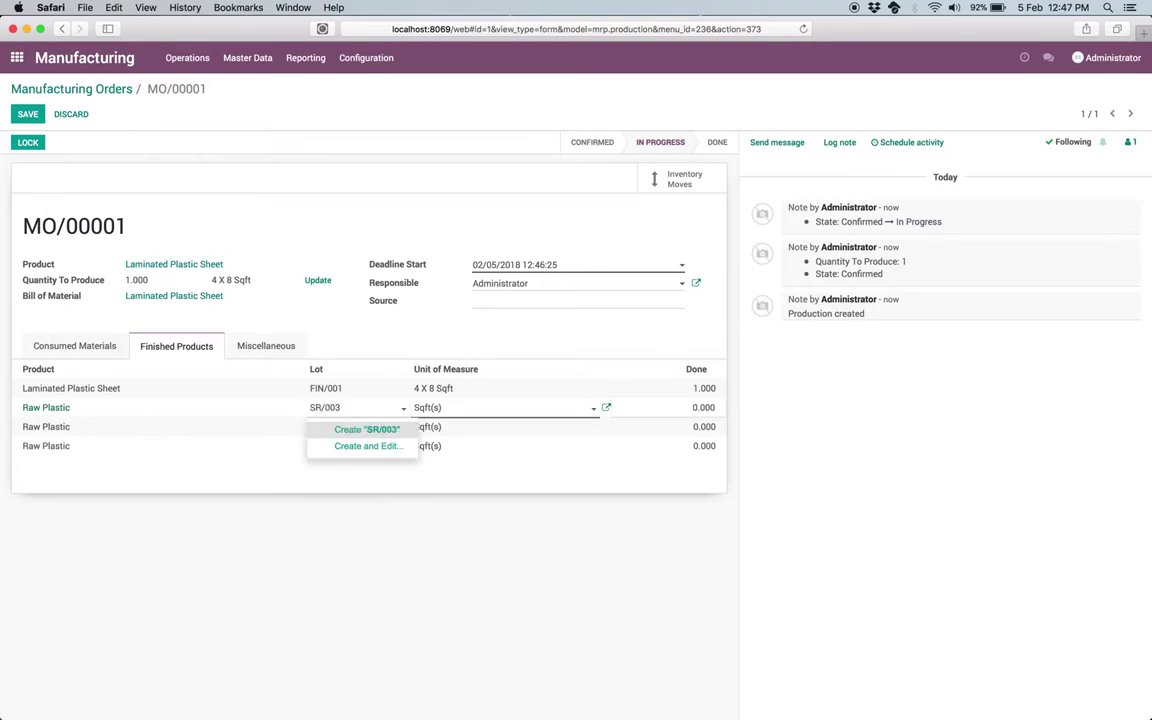
key("Tab")
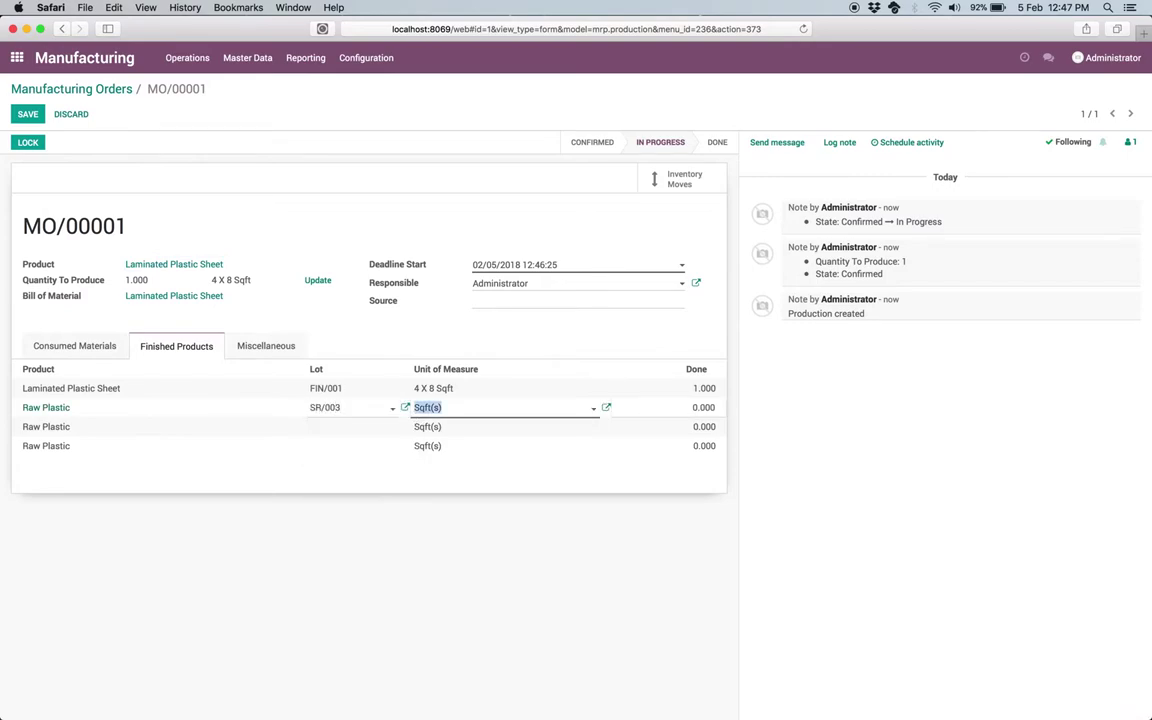
left_click(500, 407)
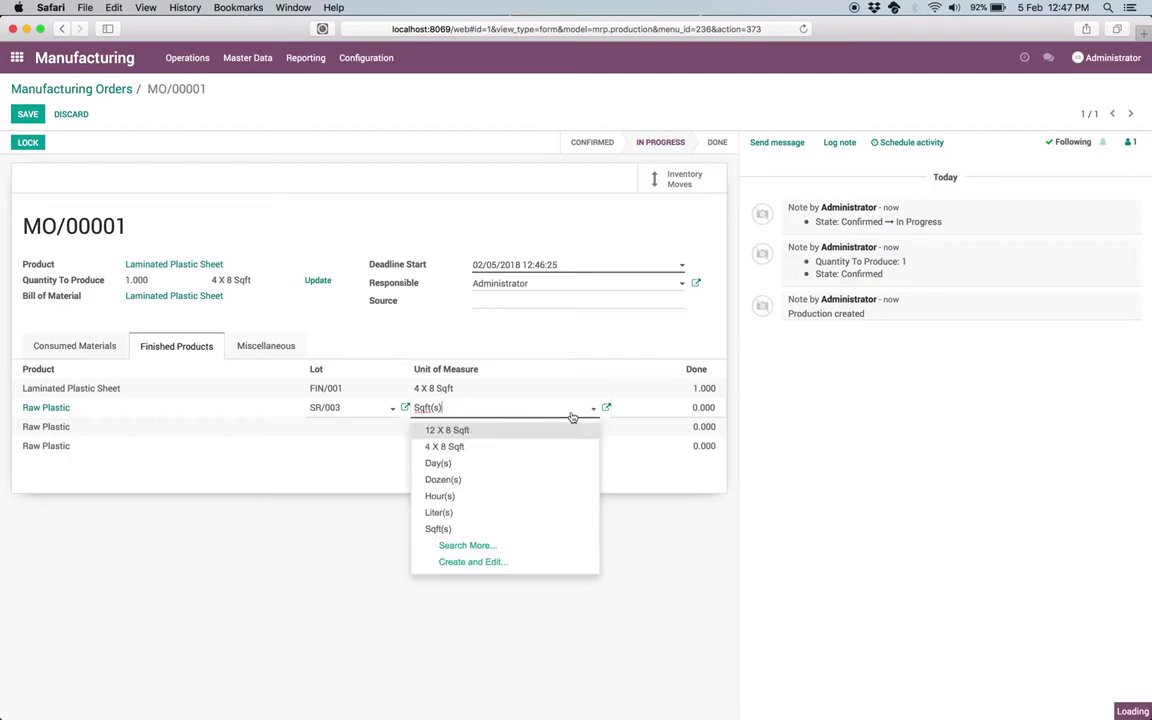
key("Tab")
type("1")
- Give the second Raw Plastic finished product new lot SR/004, unit 4 X 8 Sqft and done quantity 1
key("Tab")
type("SR/004")
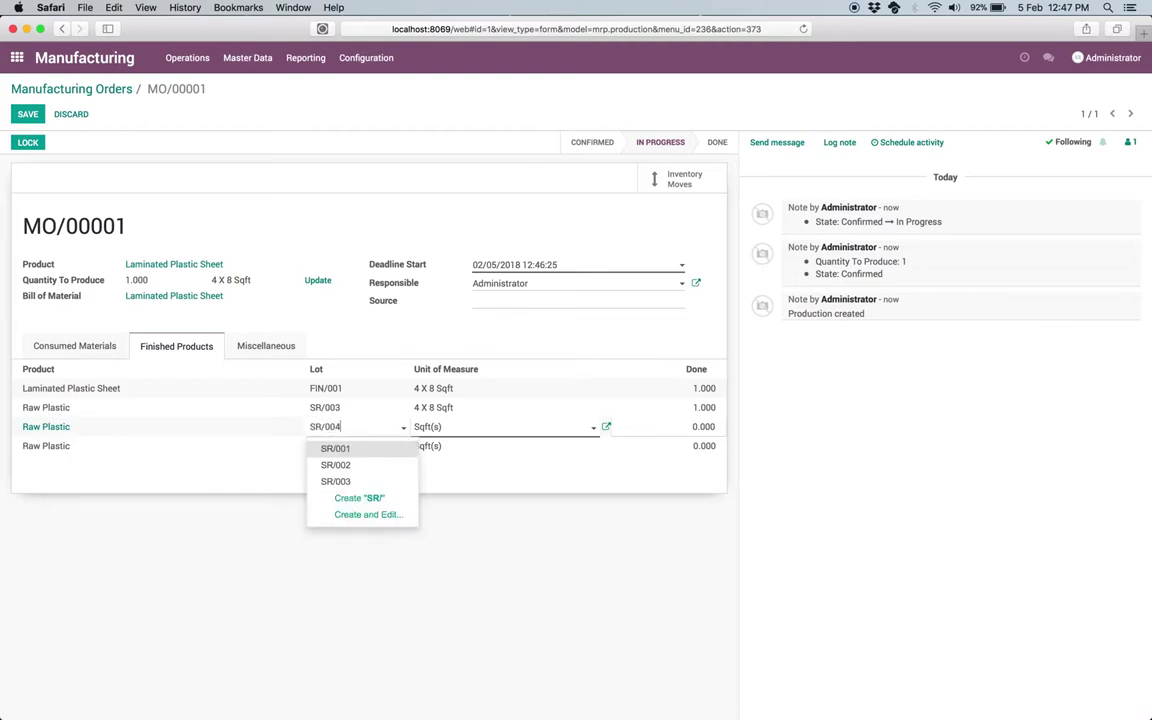
key("Tab")
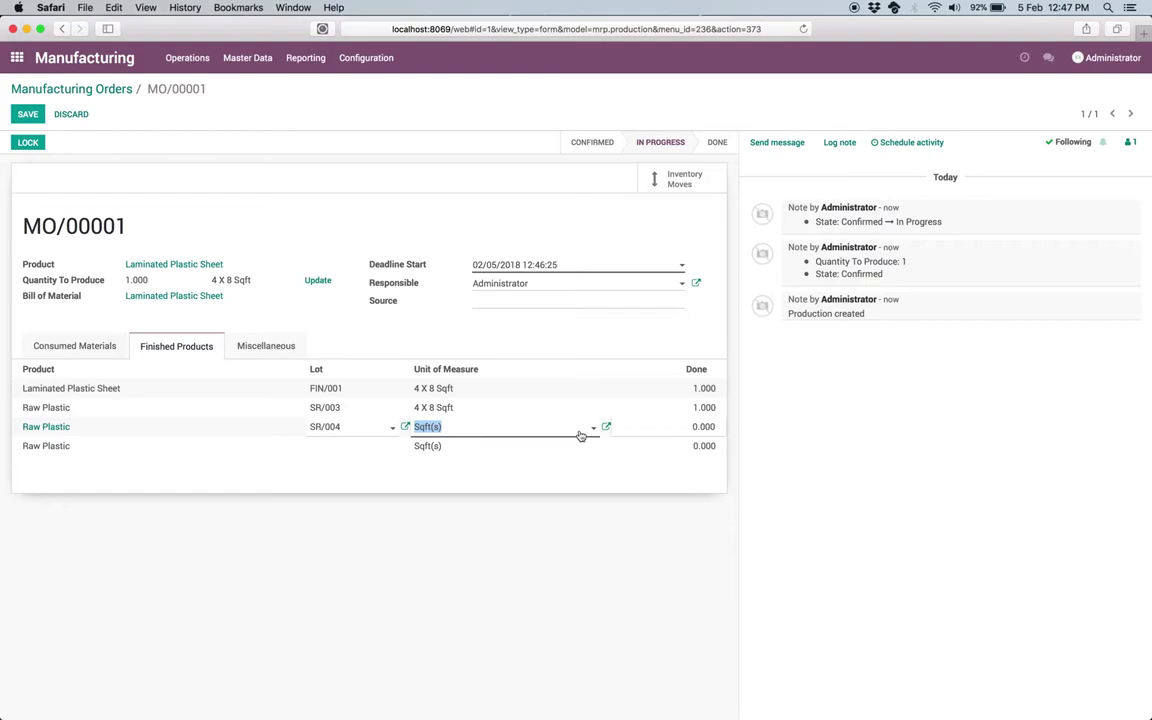
left_click(579, 435)
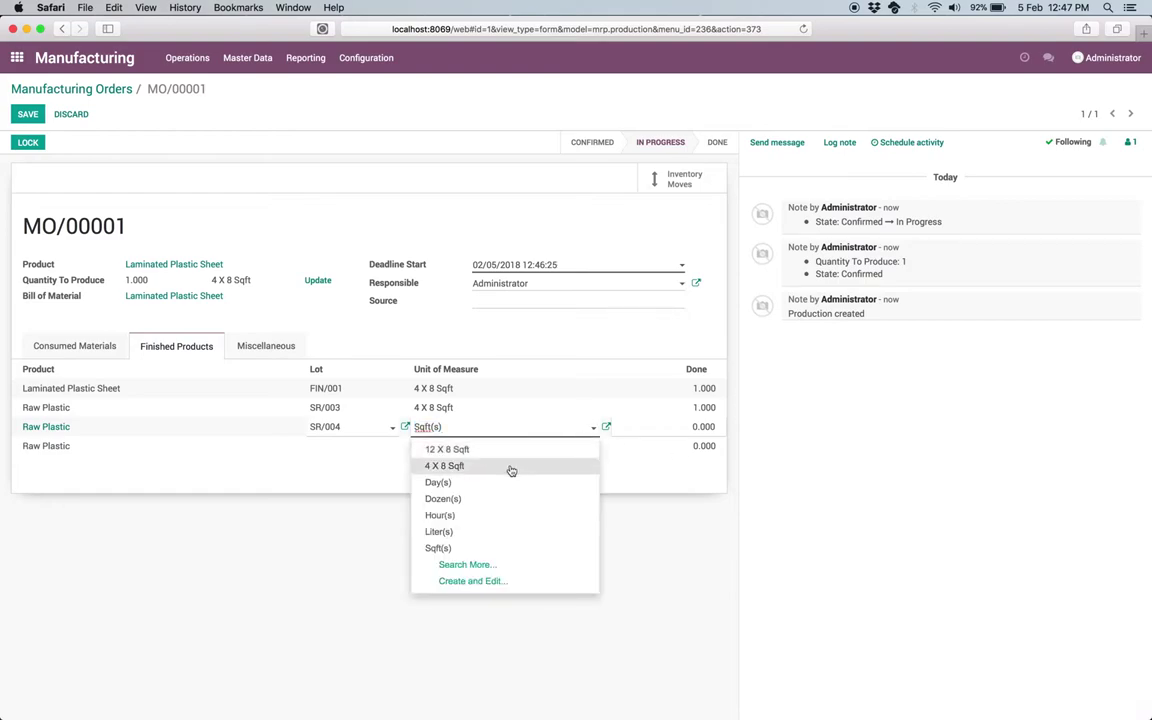
left_click(511, 467)
key("Tab")
type("1")
left_click(519, 481)
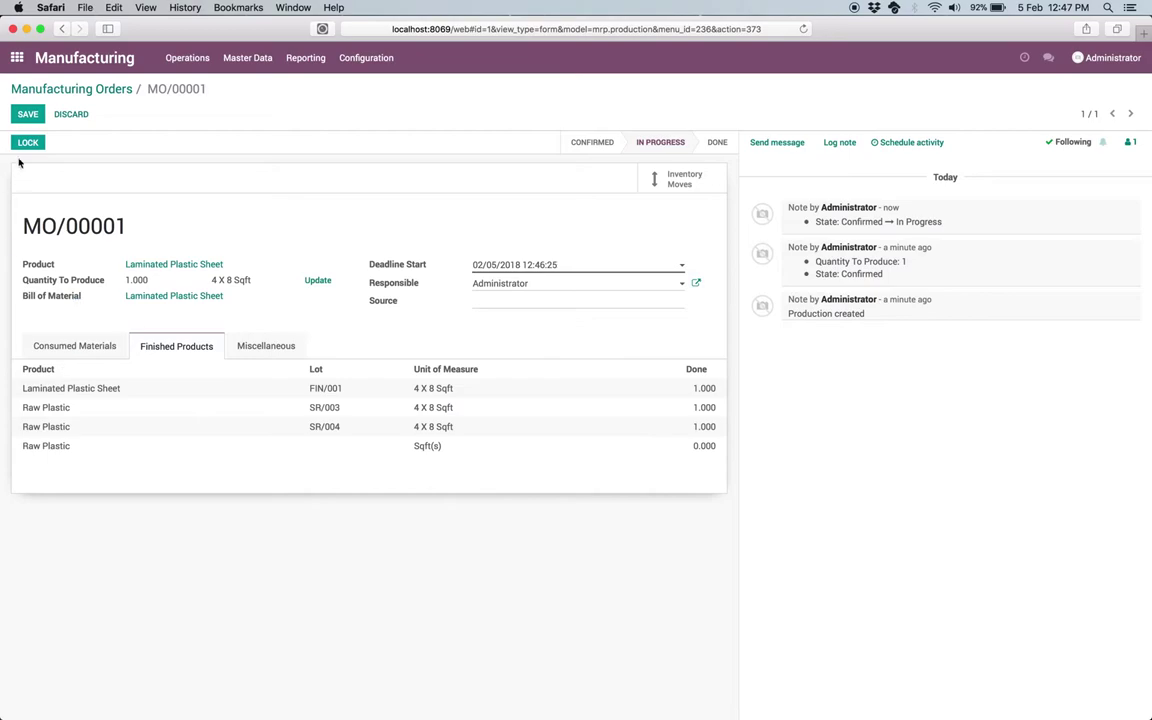
- Save and lock the manufacturing order, and mark it as done
left_click(27, 114)
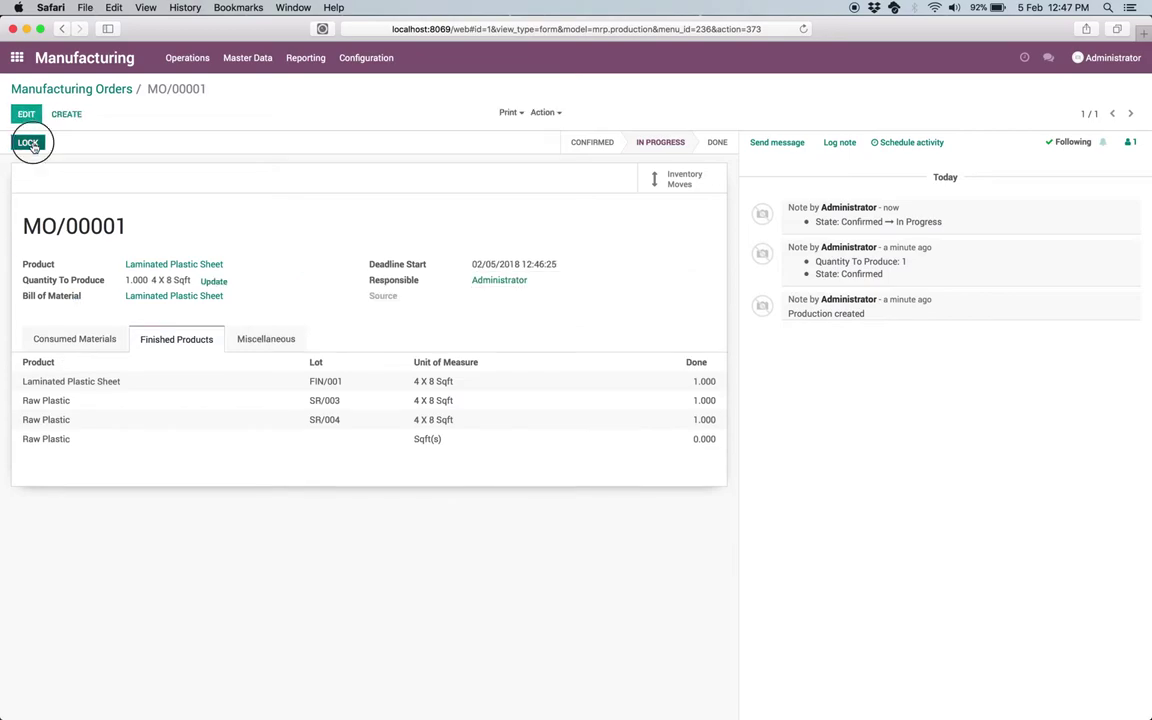
left_click(28, 143)
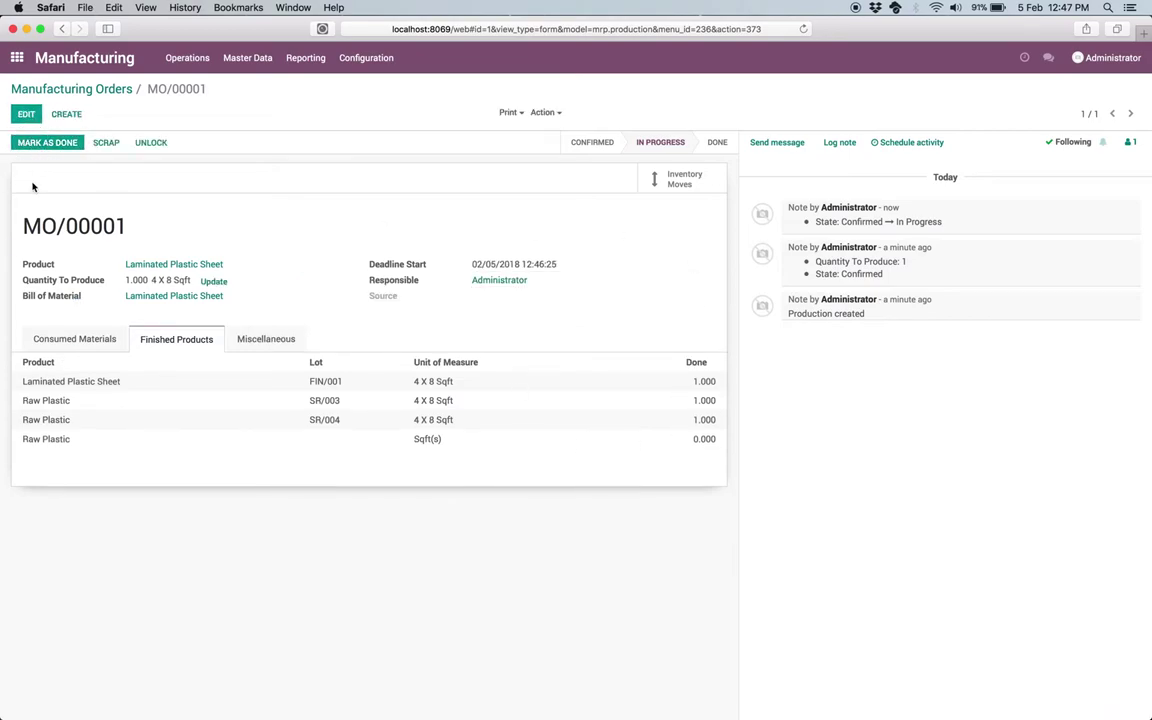
left_click(37, 146)
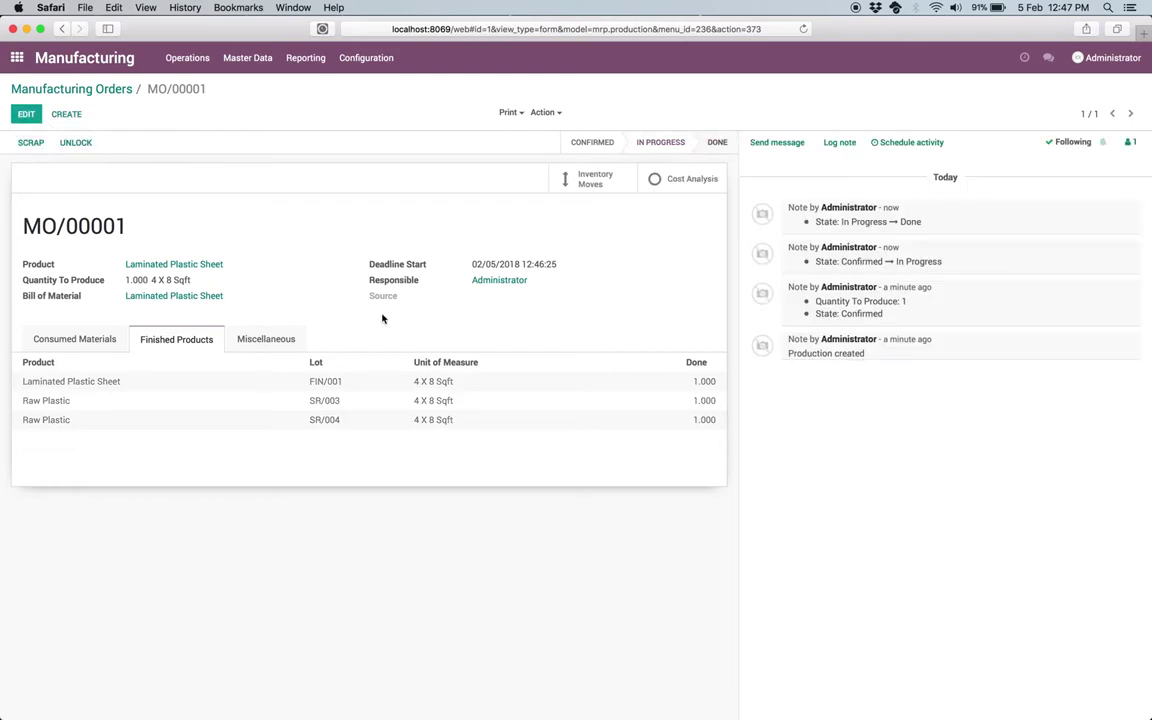
- Leave the manufacturing order, switch to the Inventory app and open its inventory report of stock by product
left_click(100, 90)
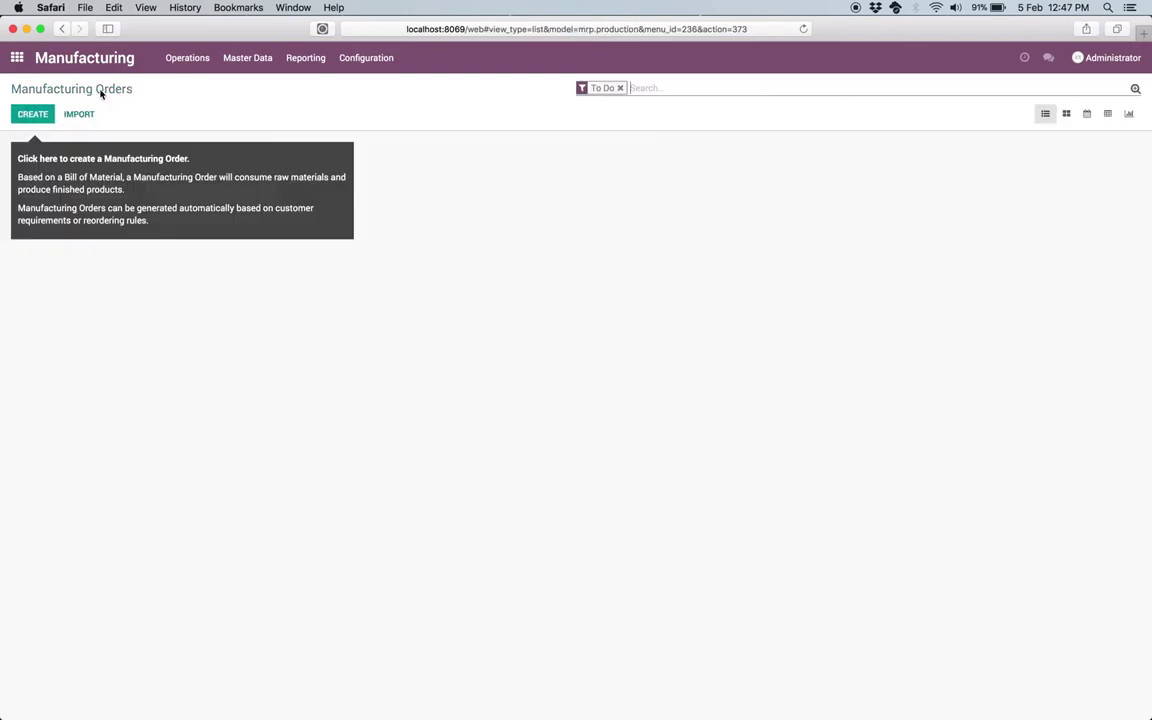
left_click(16, 62)
left_click(608, 226)
left_click(326, 57)
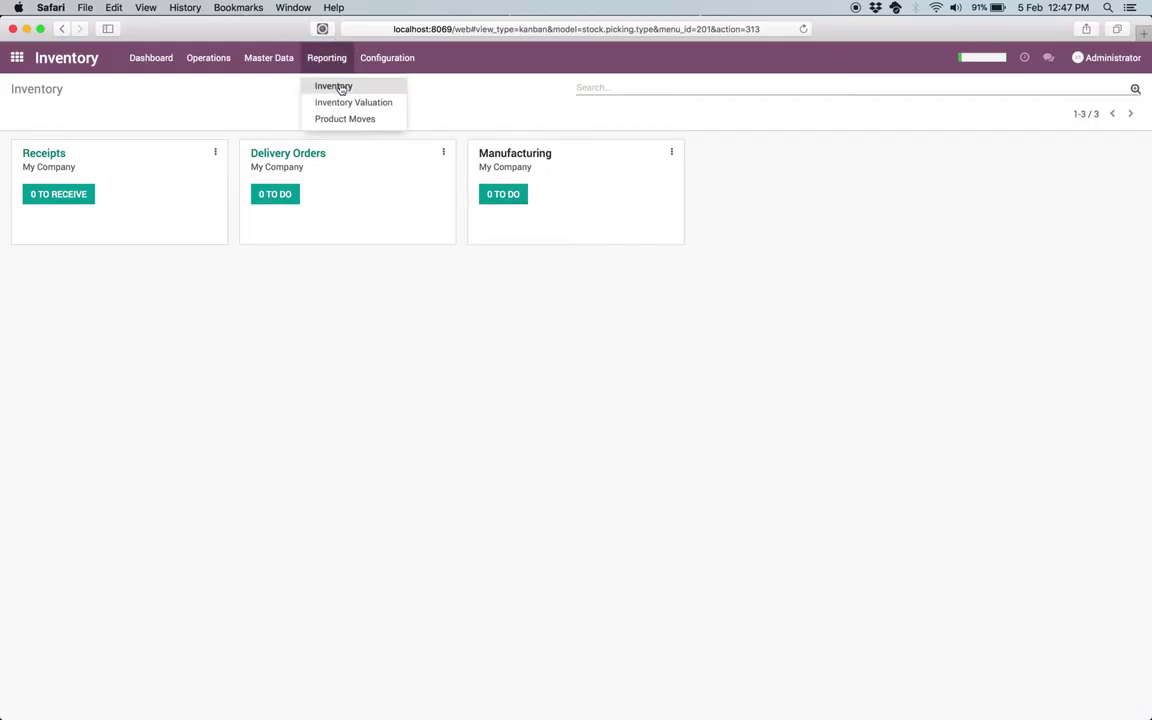
left_click(334, 87)
left_click(360, 217)
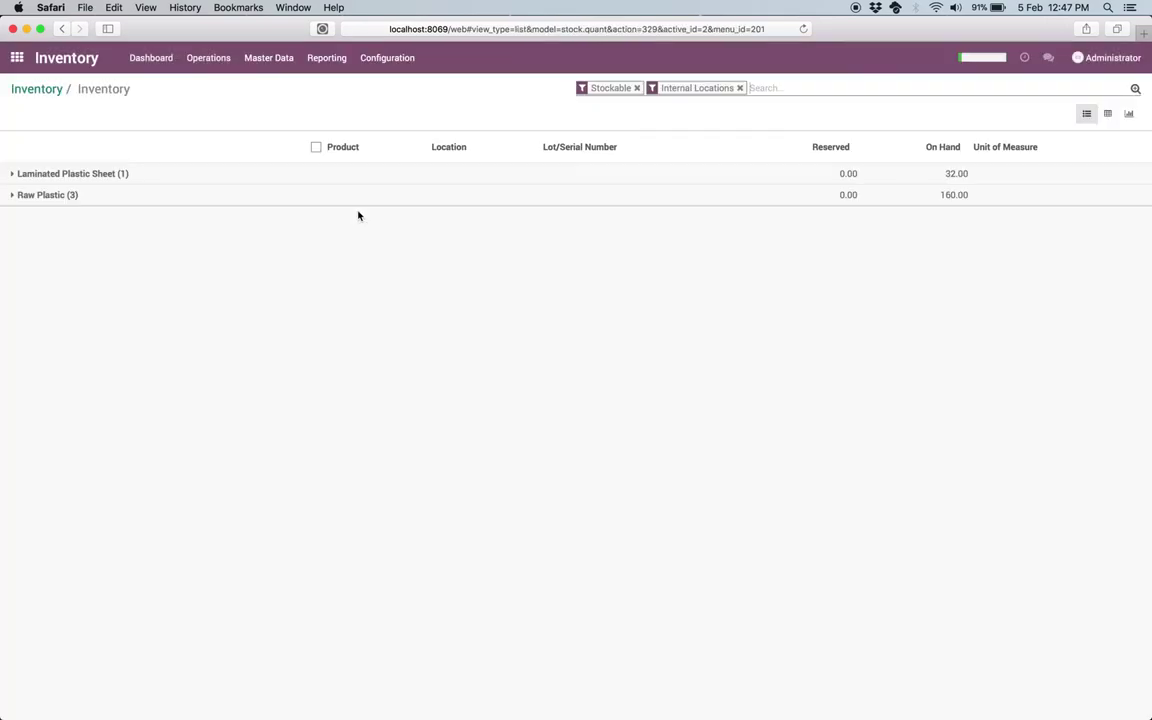
- Expand Laminated Plastic Sheet and Raw Plastic down to WH/Stock to examine the on-hand quantity of each lot
left_click(988, 175)
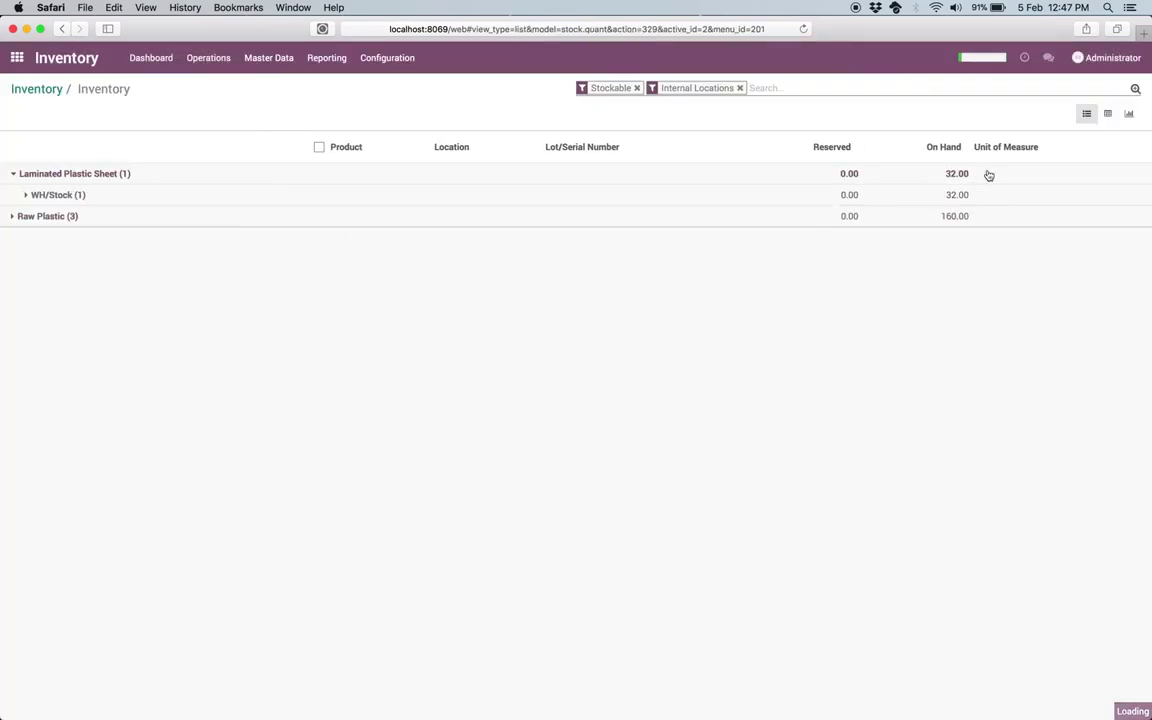
left_click(193, 197)
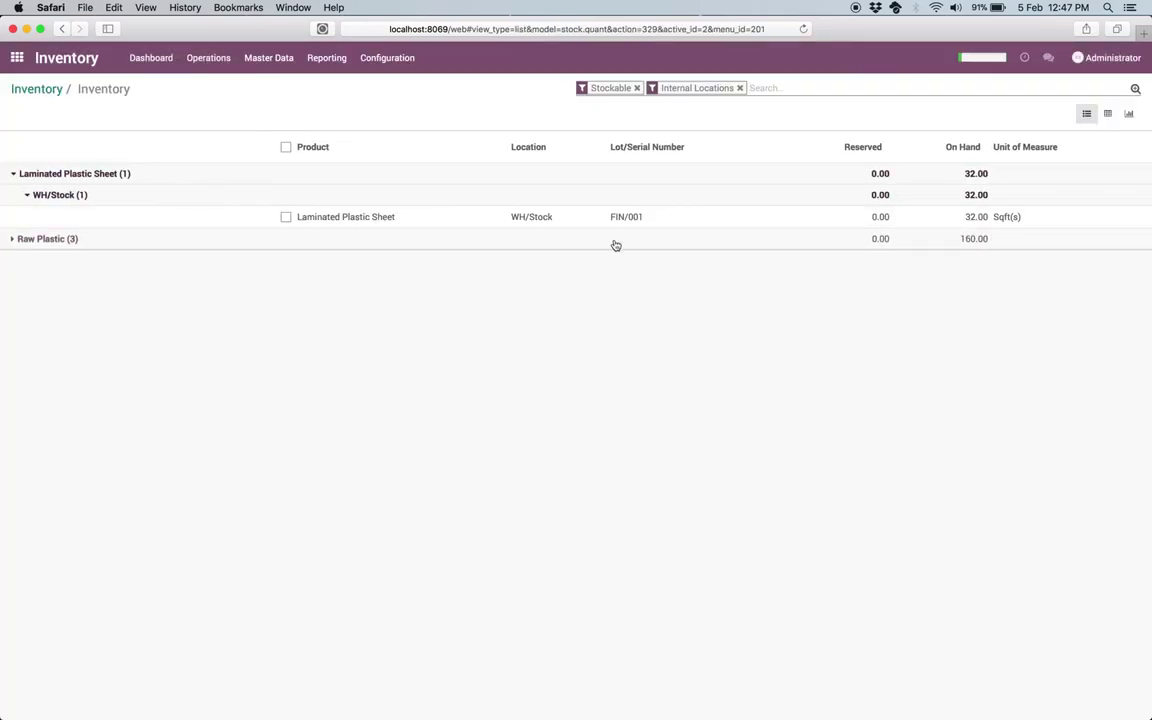
left_click(407, 245)
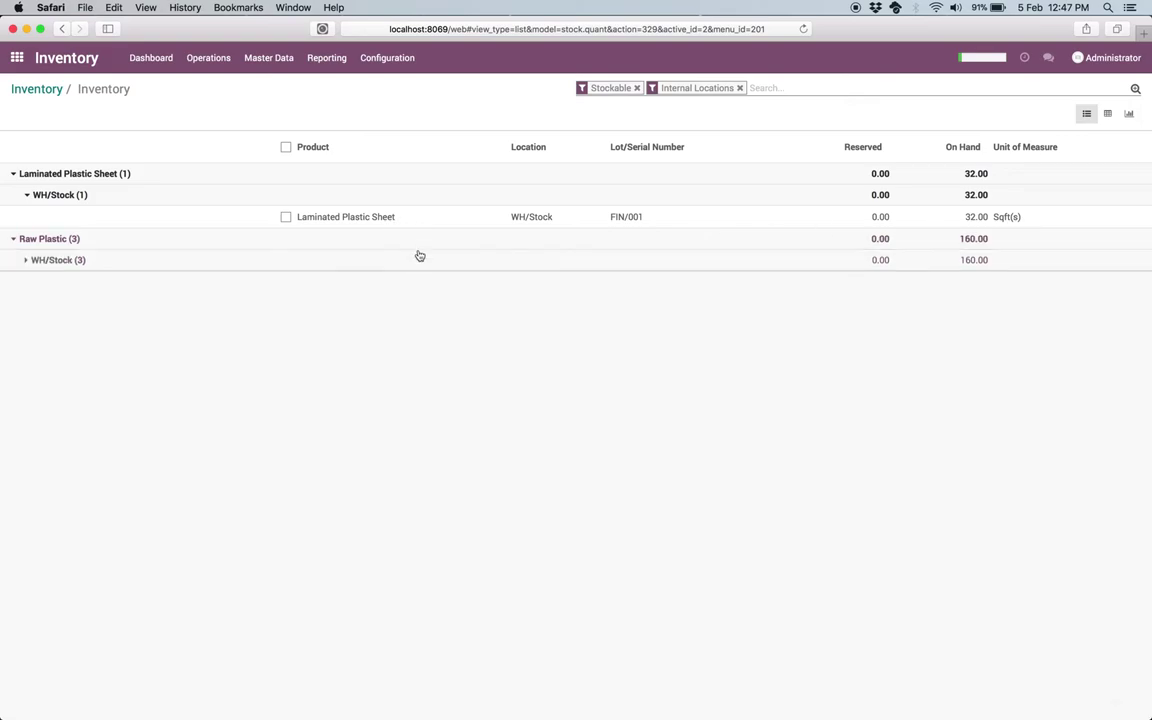
left_click(414, 264)
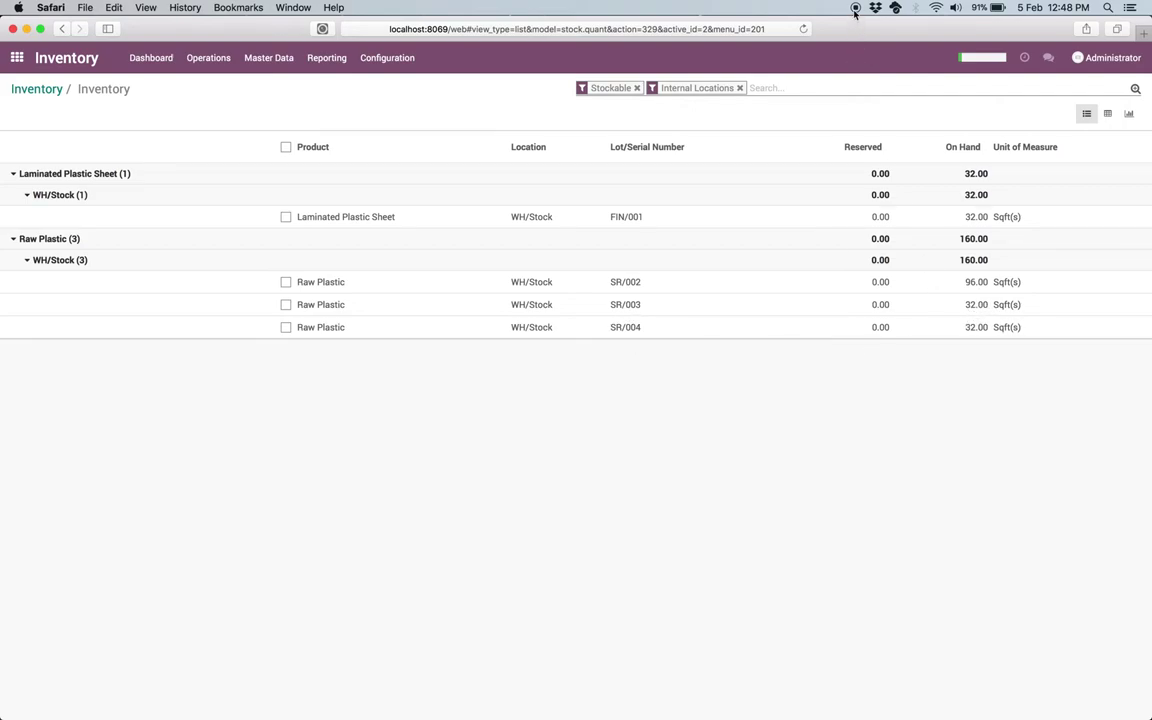
- Switch to the Sales app and open the Raw Plastic product from the product catalog
left_click(33, 89)
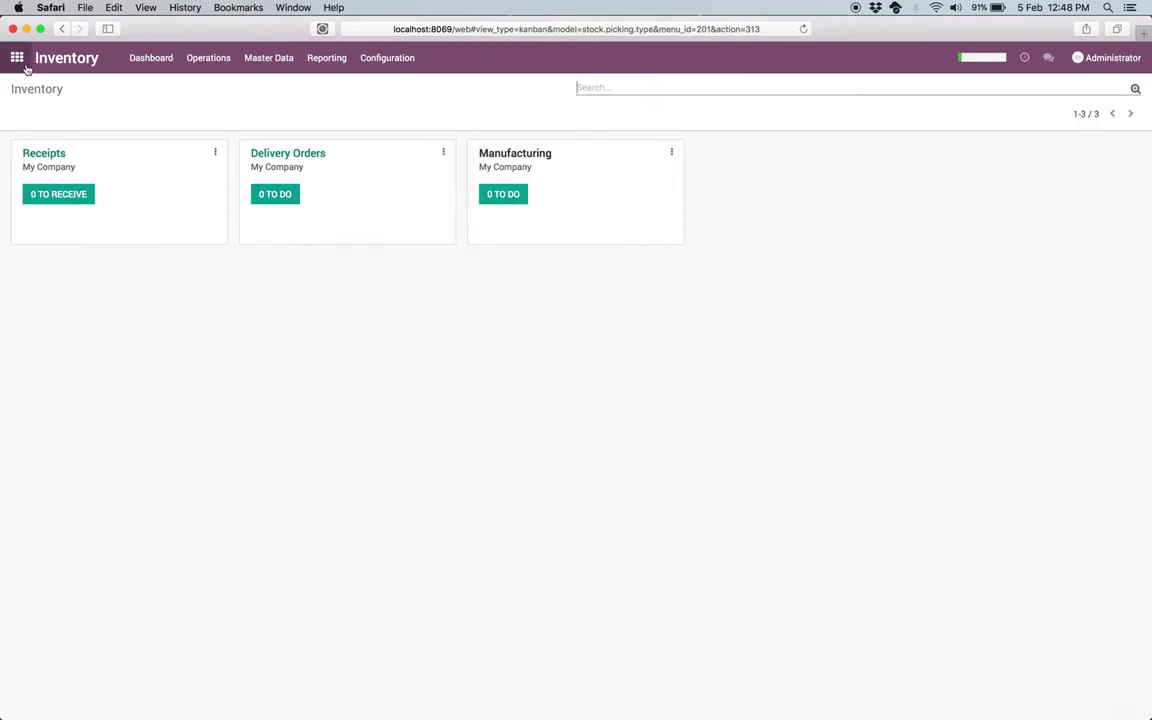
left_click(19, 57)
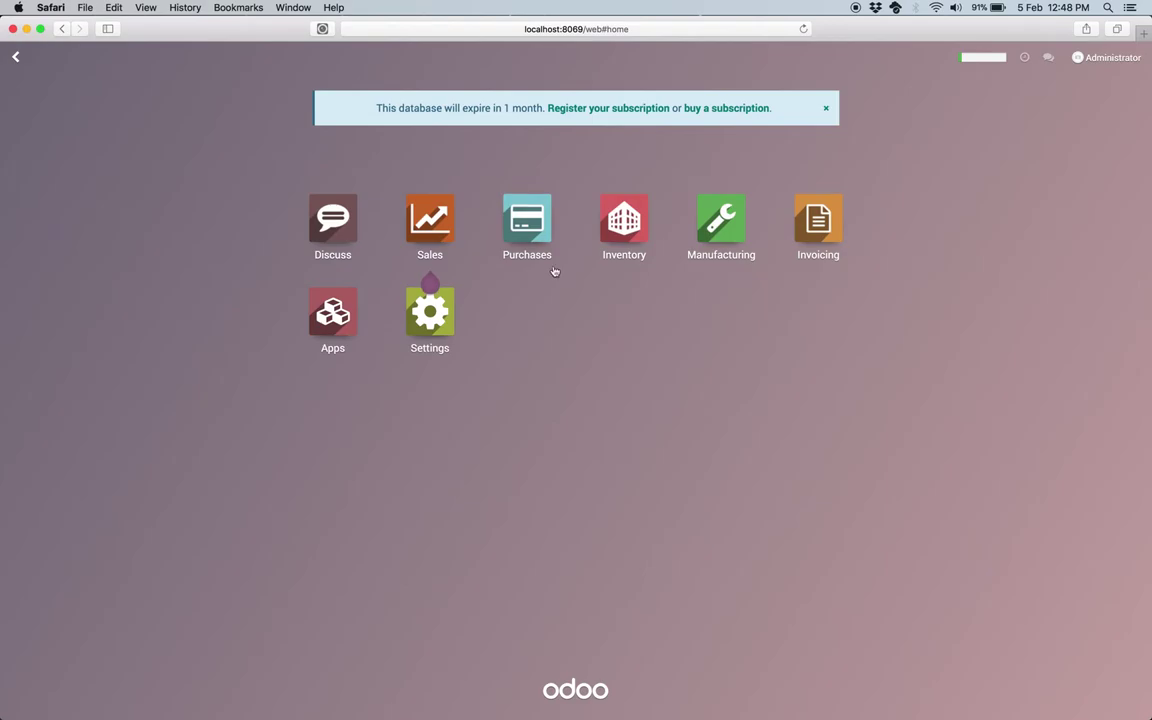
left_click(428, 220)
left_click(219, 65)
left_click(210, 85)
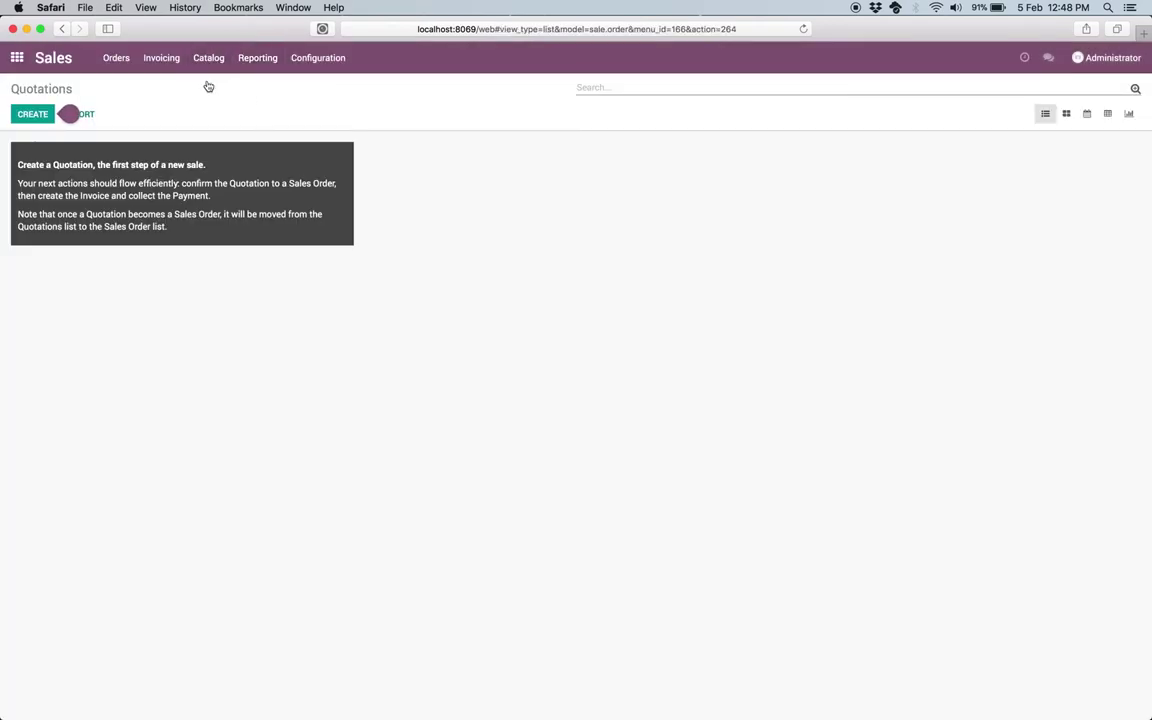
left_click(367, 177)
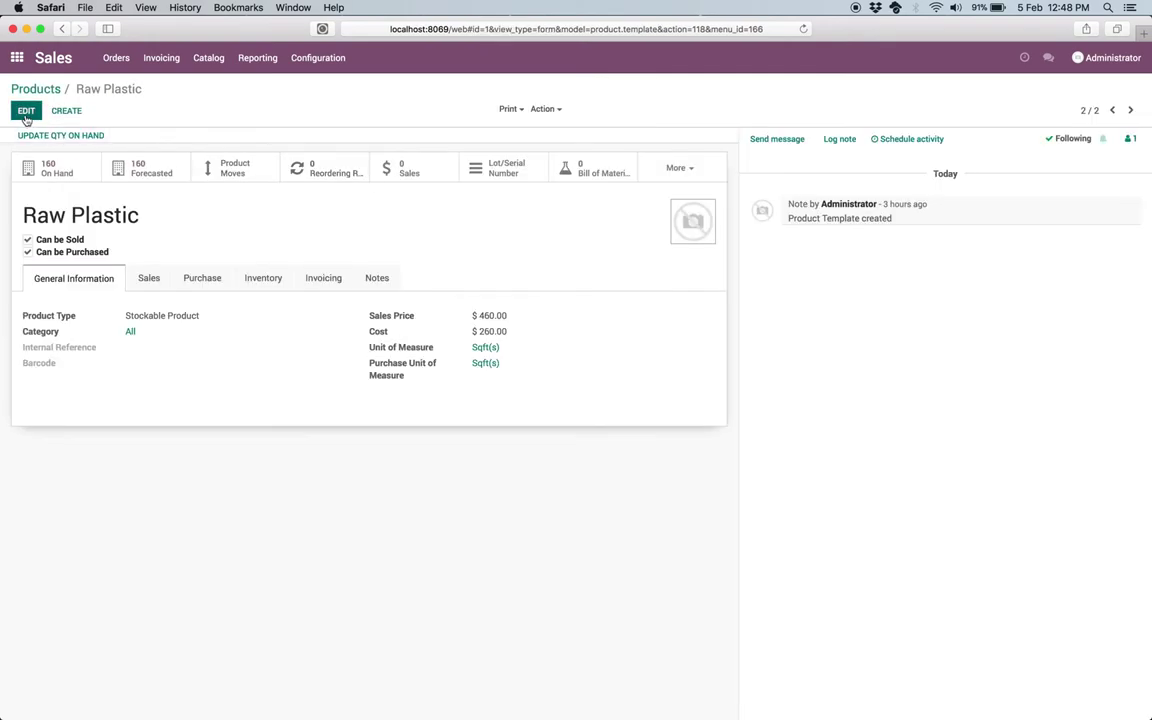
- Put Raw Plastic in edit mode, review its routes, lot tracking and units of measure, and save the product
left_click(27, 112)
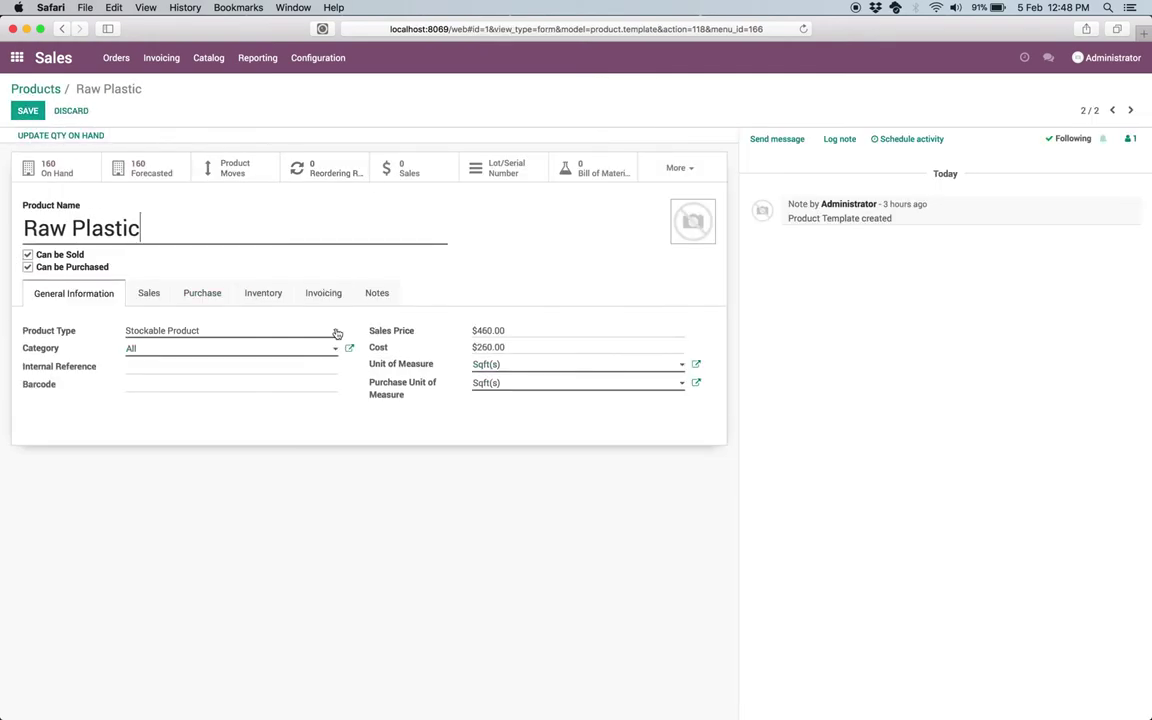
left_click(254, 301)
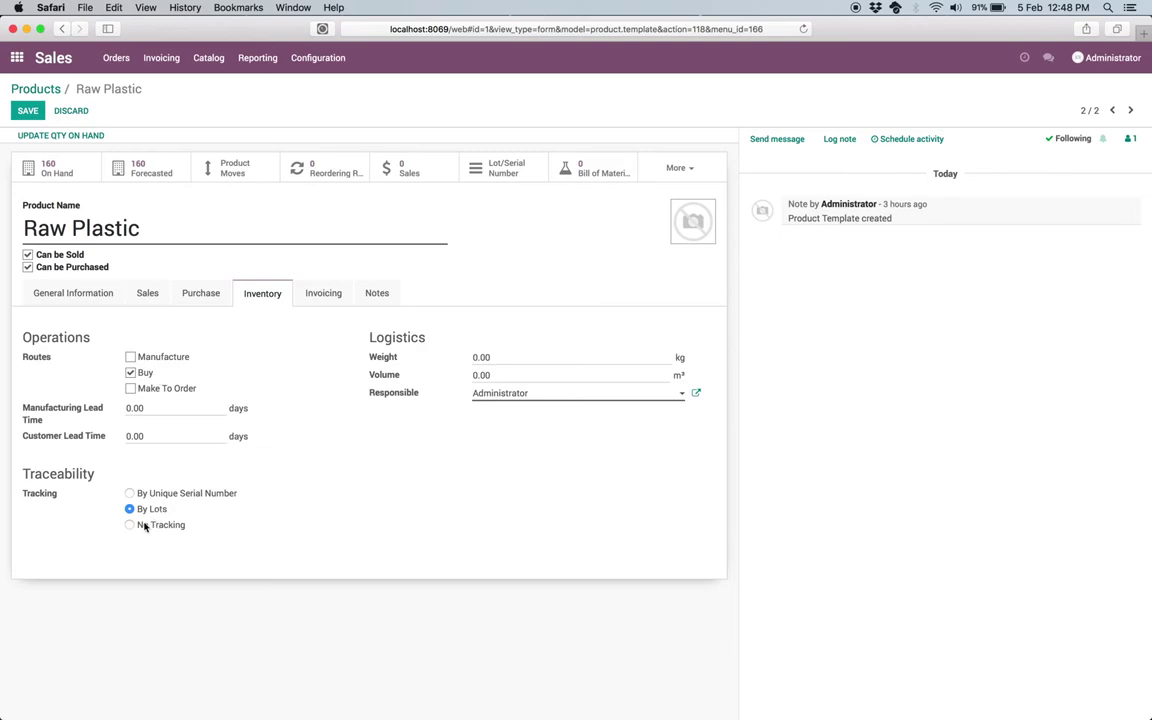
left_click_drag(137, 512, 216, 509)
left_click(156, 298)
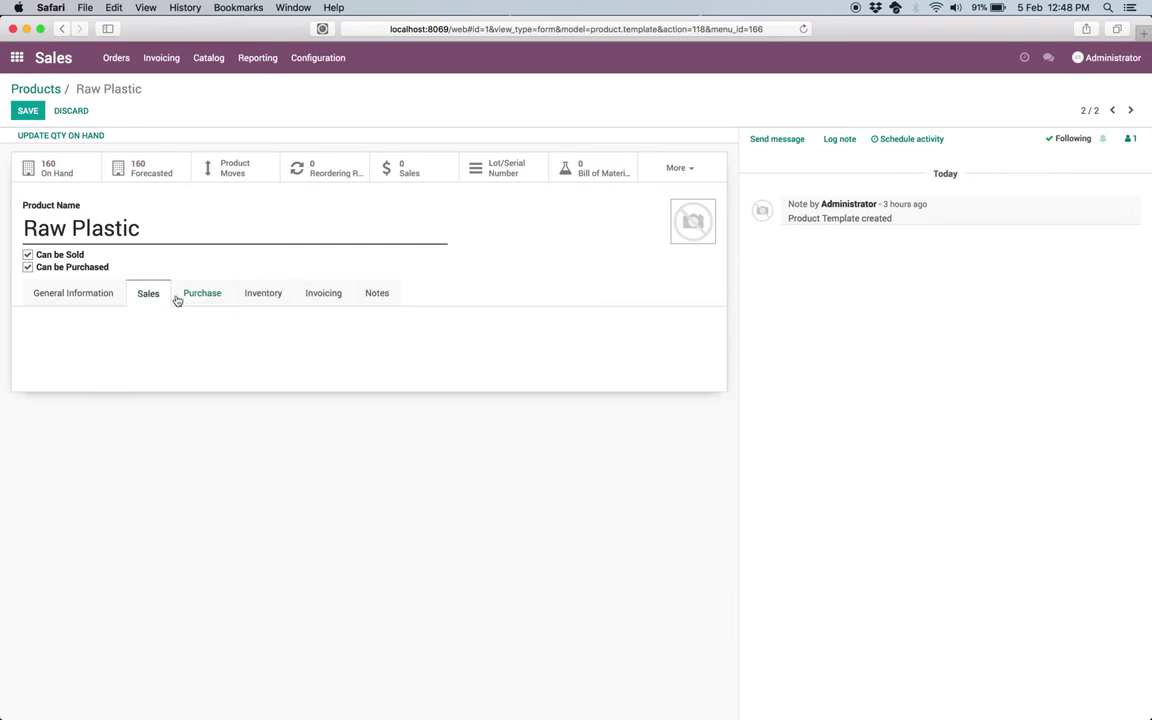
left_click(87, 298)
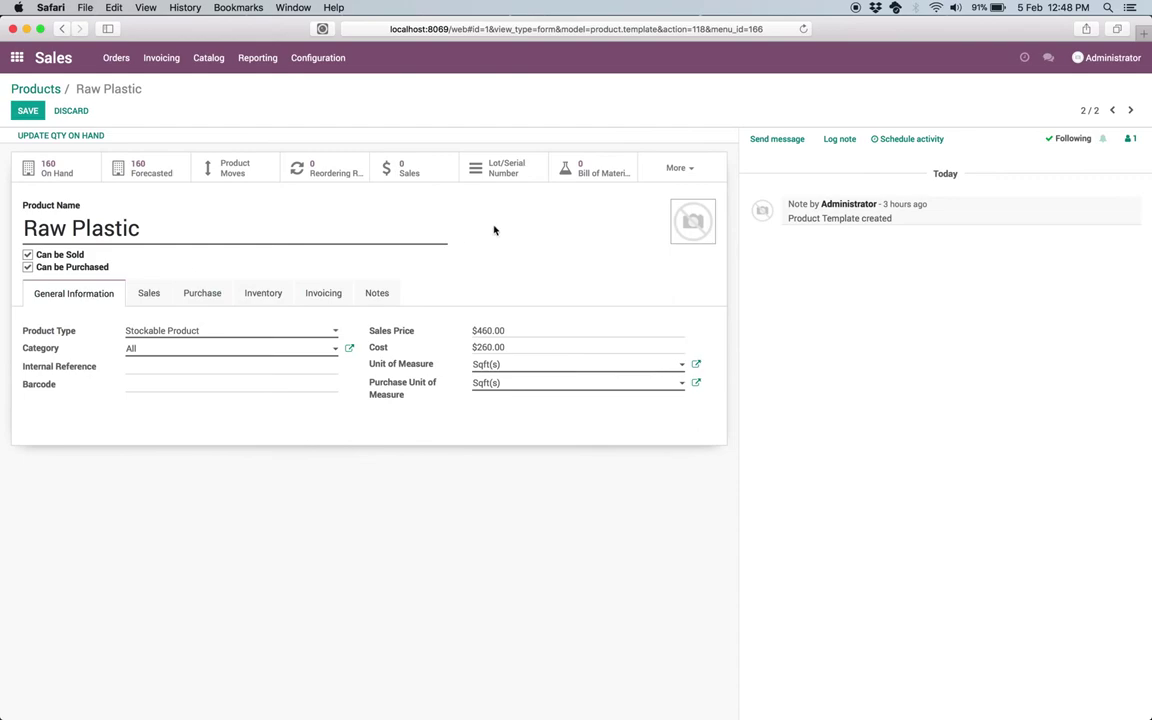
left_click(29, 112)
- Open the Laminated Plastic Sheet product for editing and examine its routes and traceability settings
left_click(36, 89)
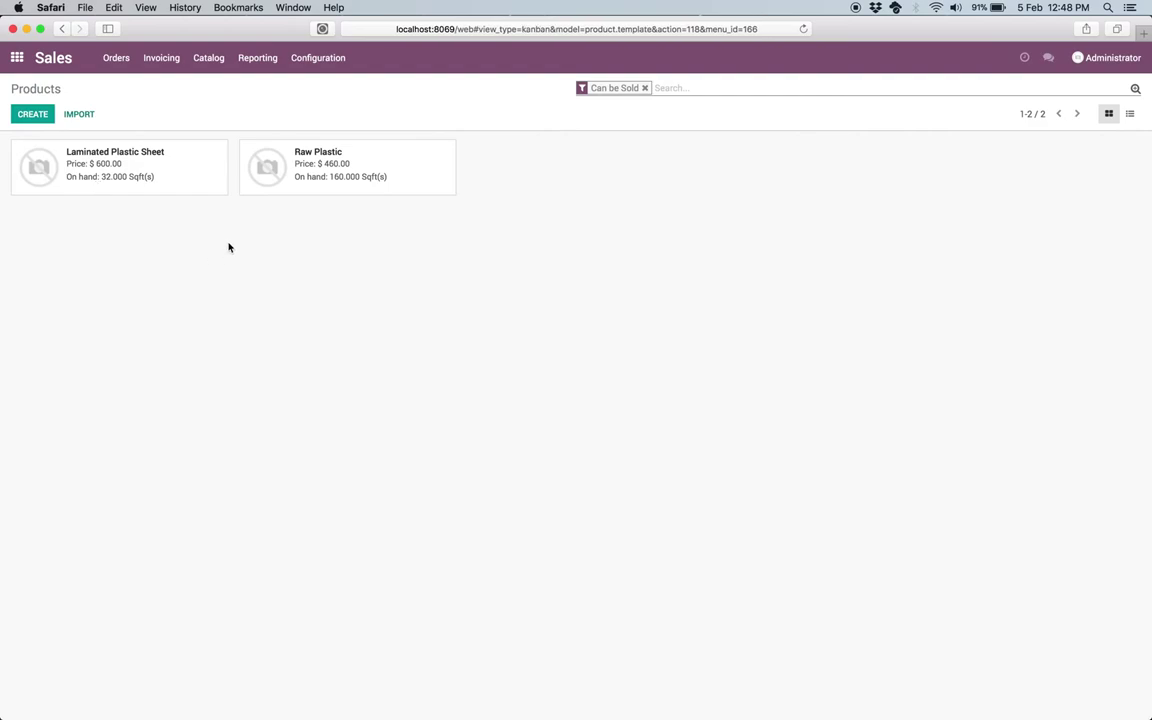
left_click(128, 177)
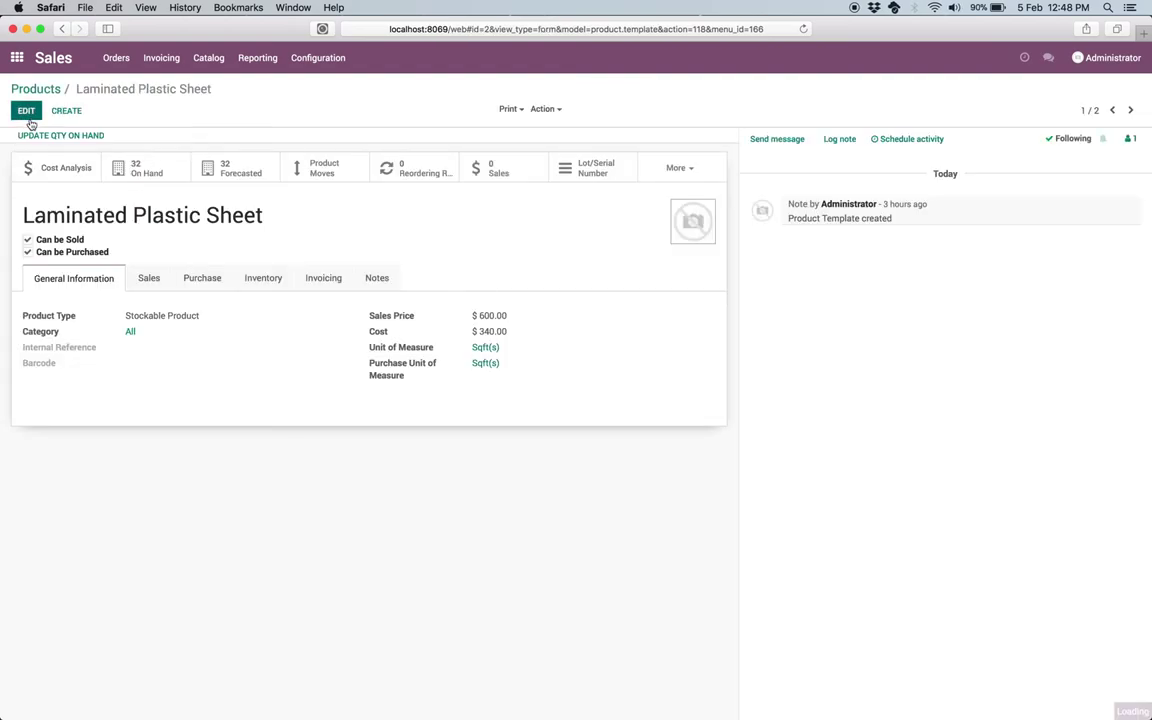
left_click(27, 112)
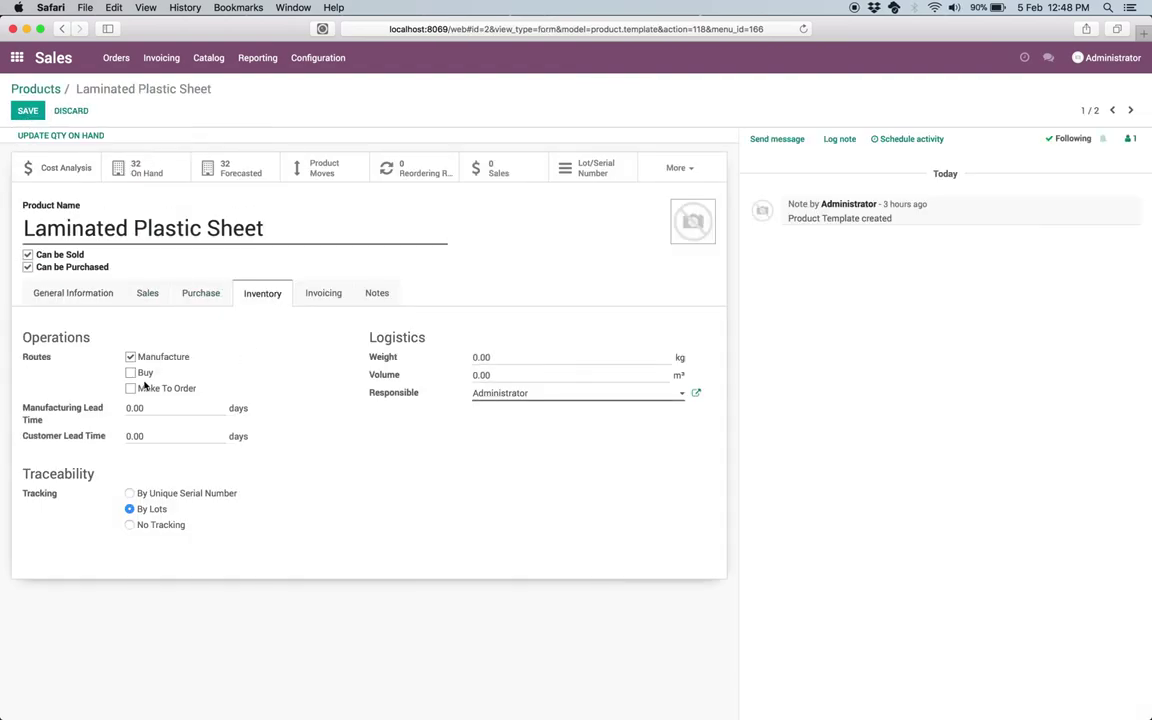
double_click(140, 359)
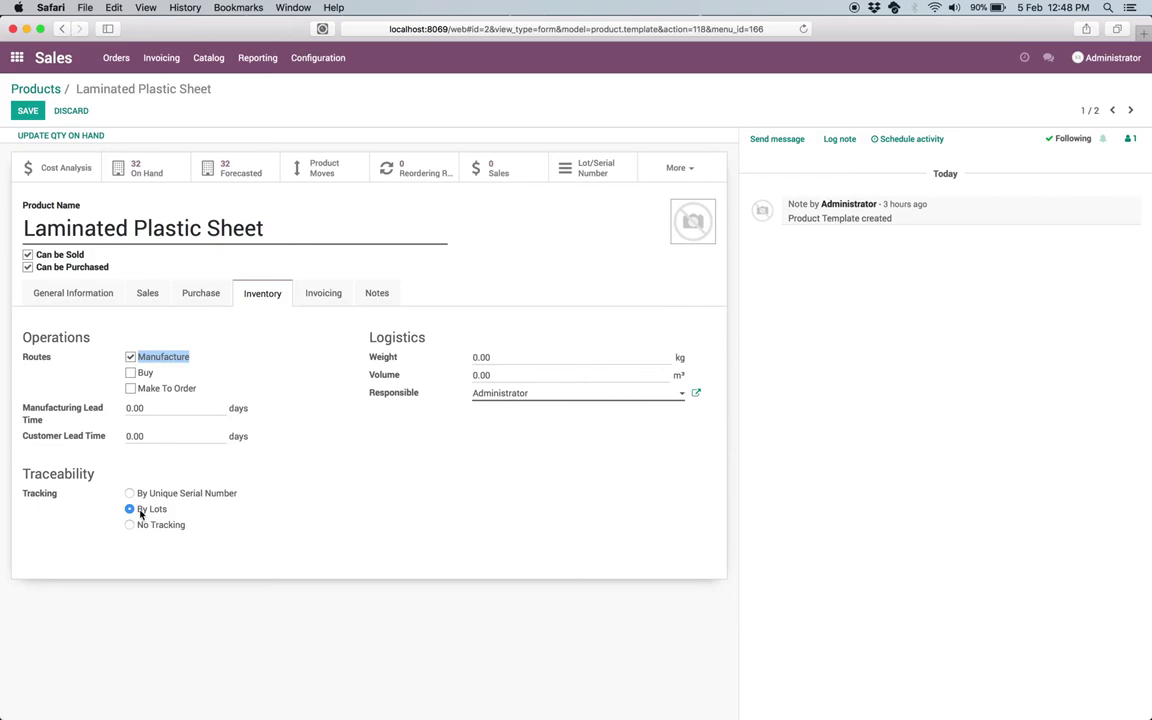
left_click(190, 511)
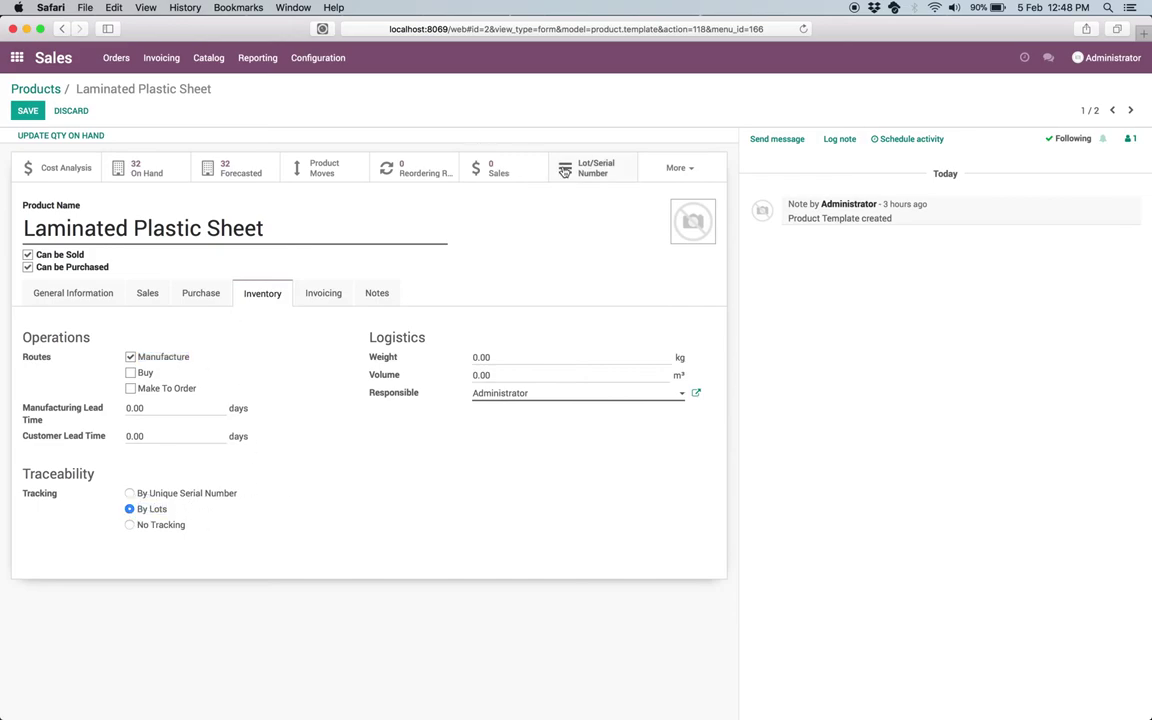
- Open the Laminated Plastic Sheet's bill of materials in edit mode, examine its components and byproducts, and leave it
left_click(680, 167)
left_click(676, 199)
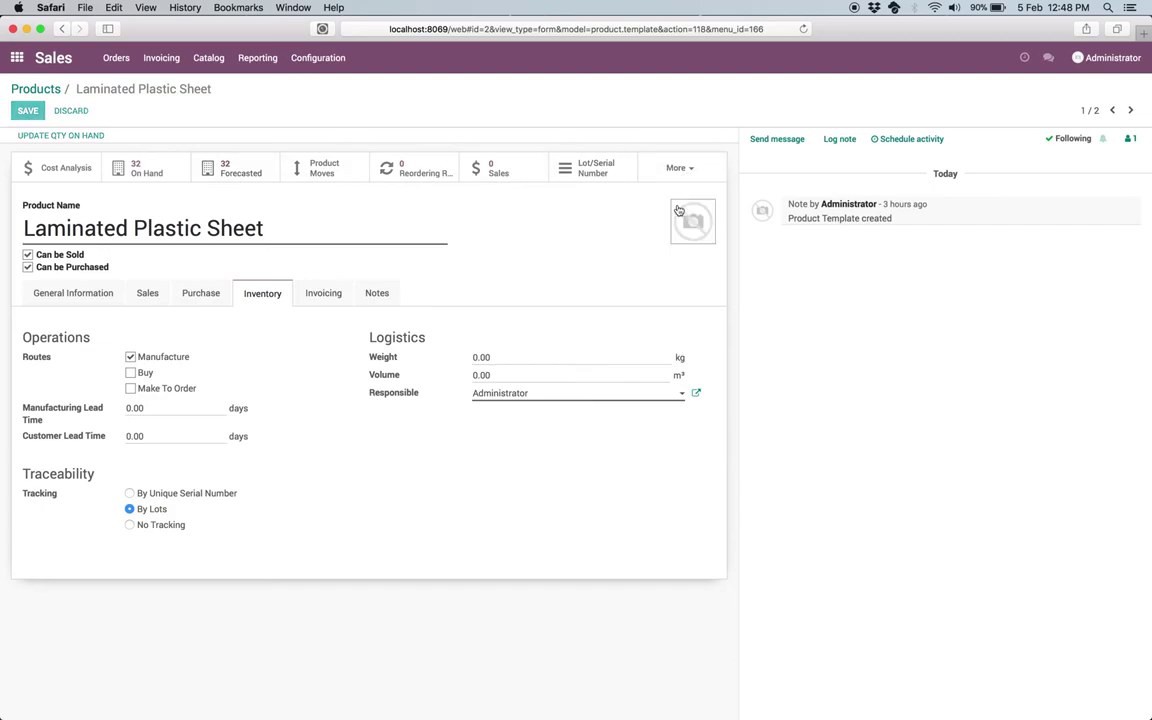
left_click(411, 185)
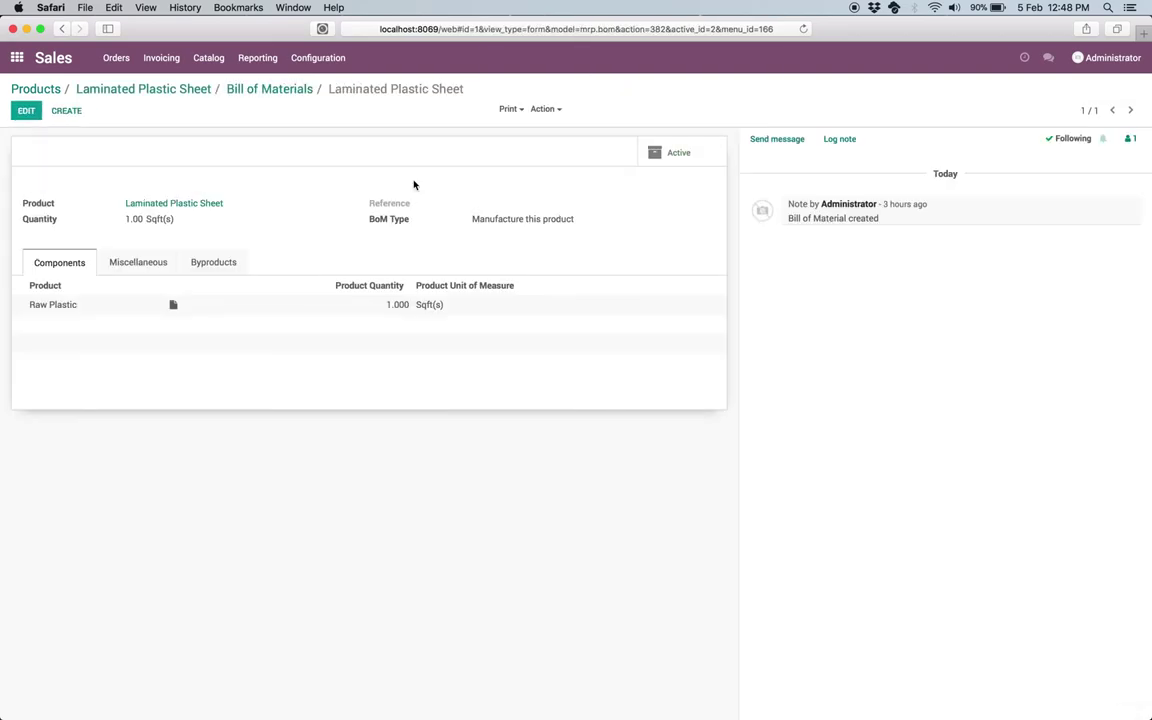
left_click(26, 111)
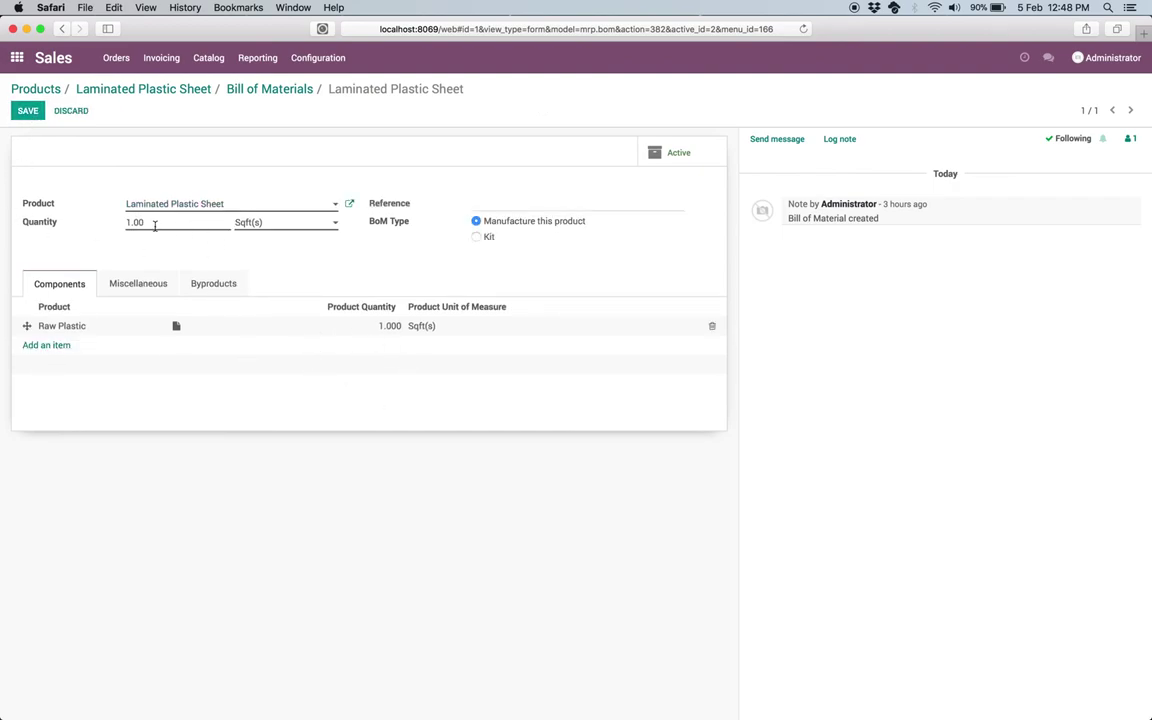
left_click(64, 326)
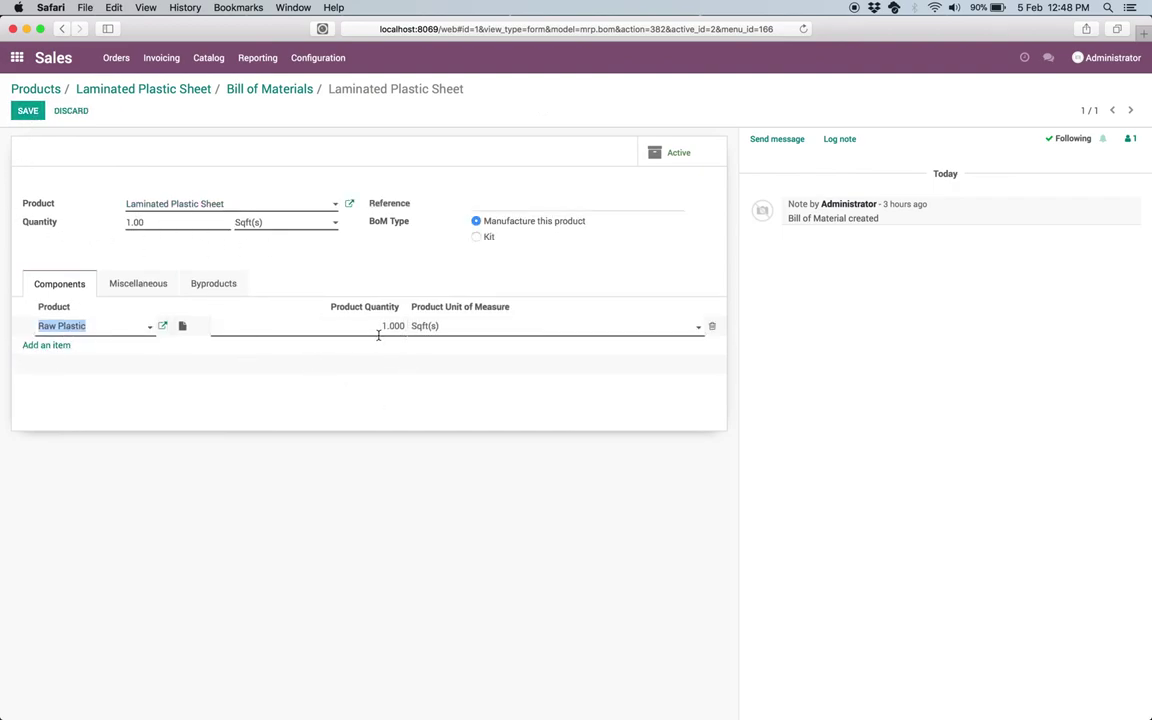
left_click(205, 286)
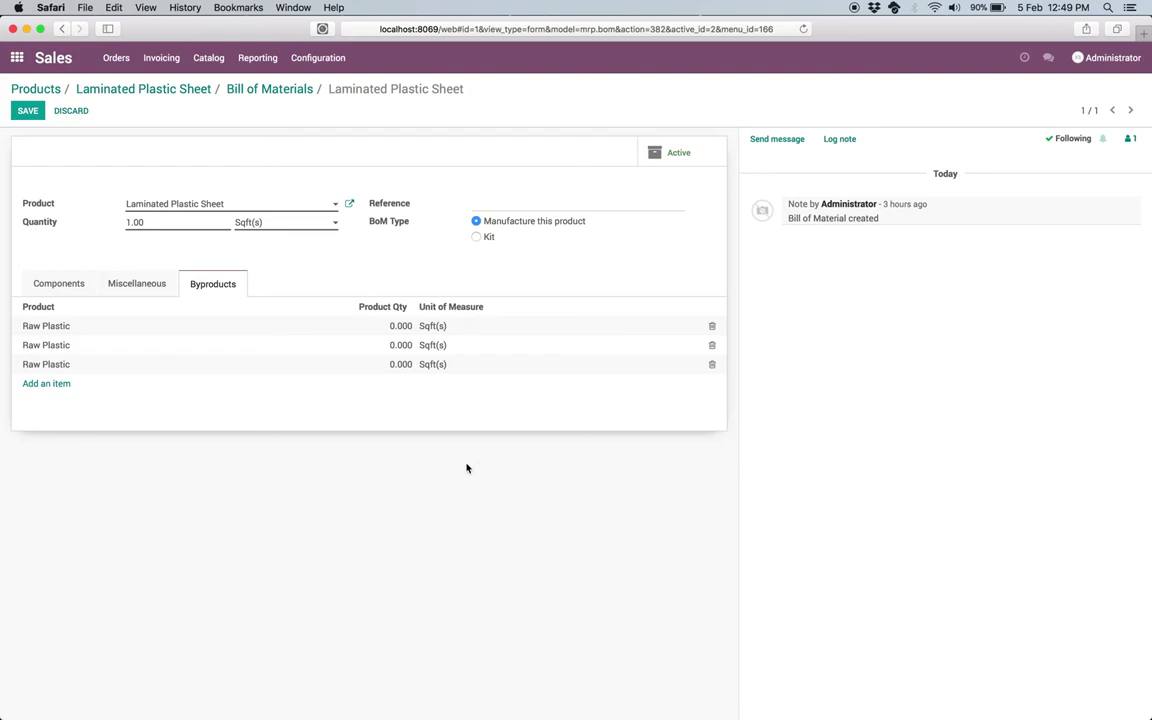
left_click(86, 287)
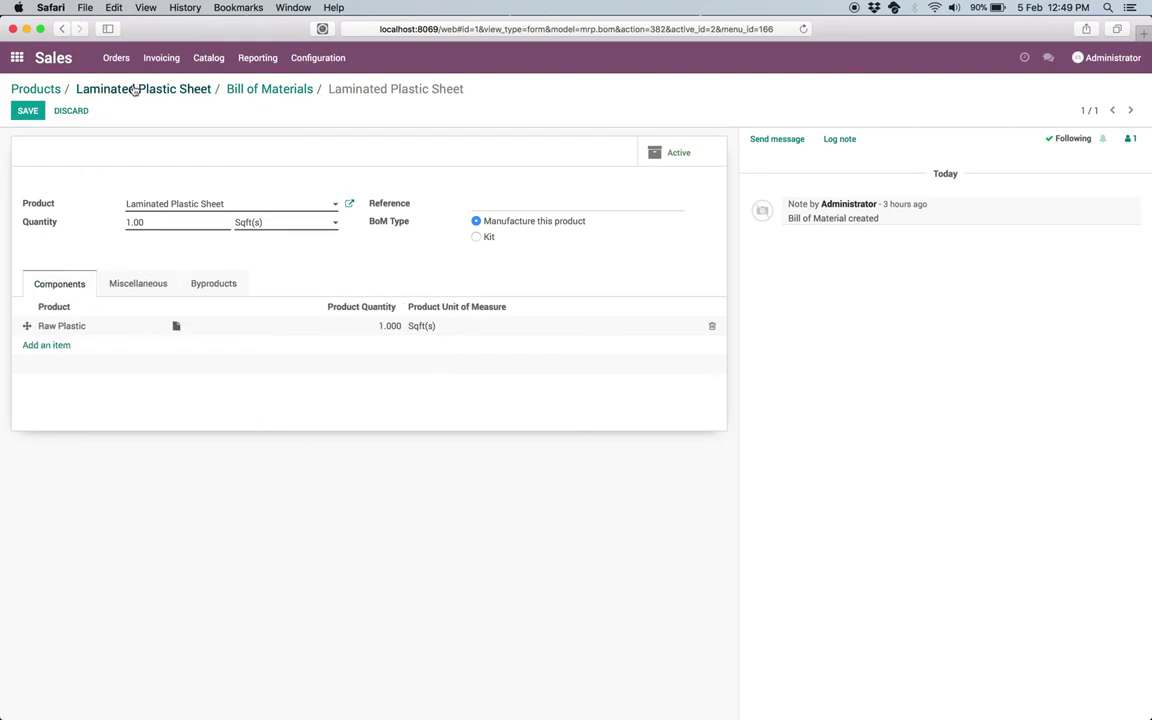
left_click(50, 91)
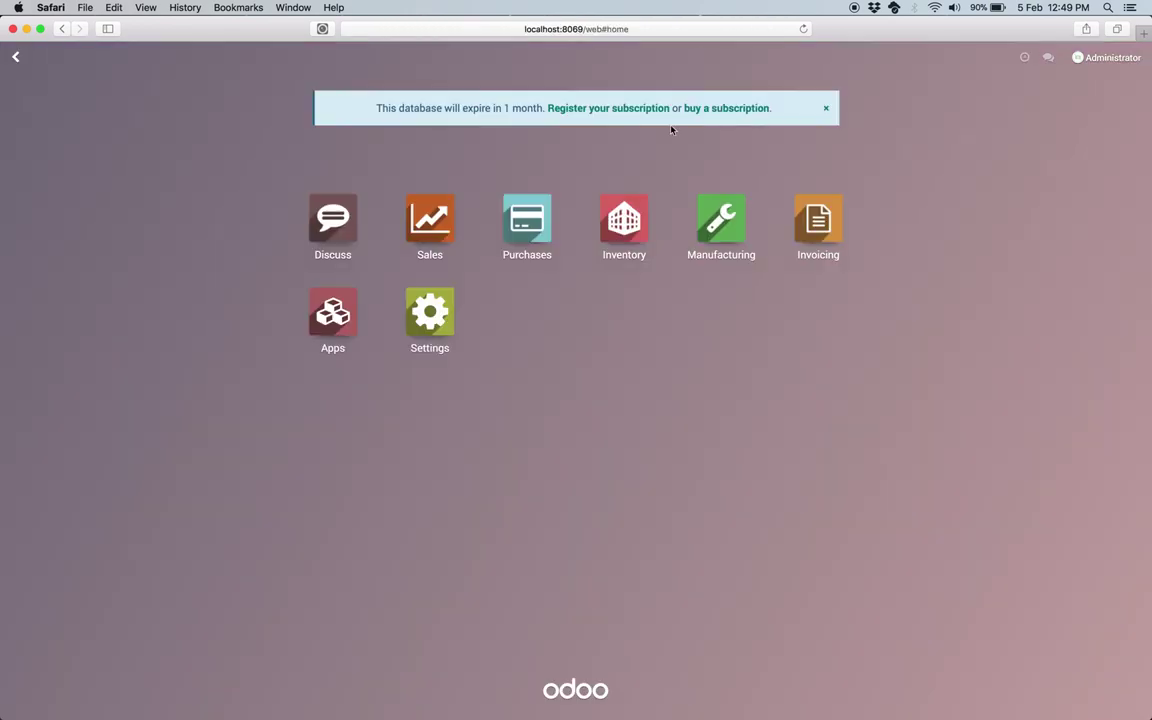